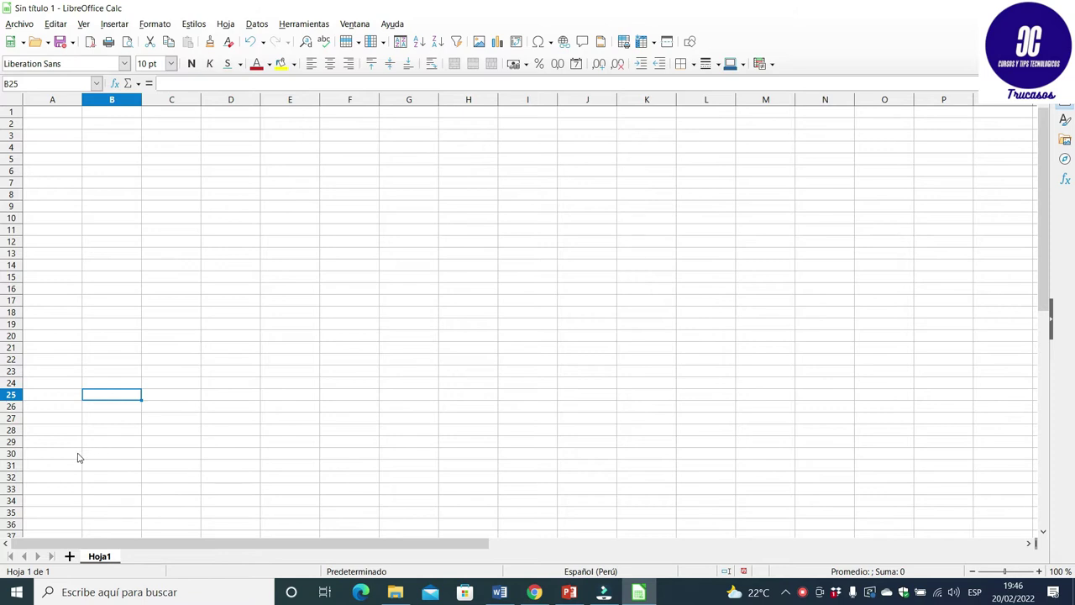
# Step: Append two new sheets after Hoja1, and insert two more new sheets in front of the last one, Hoja3
pyautogui.click(70, 557)
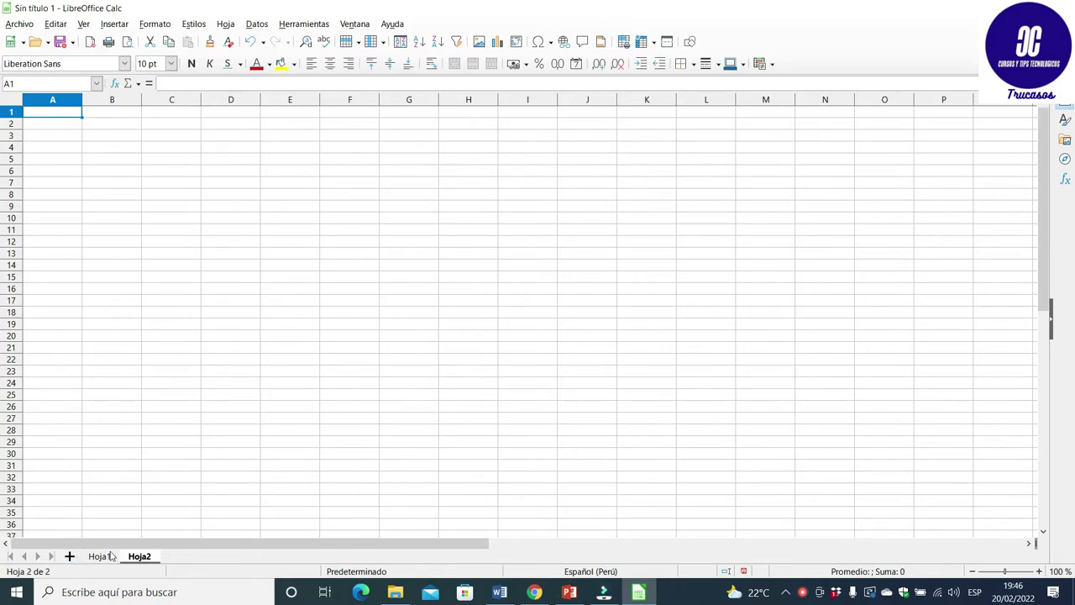
pyautogui.click(71, 557)
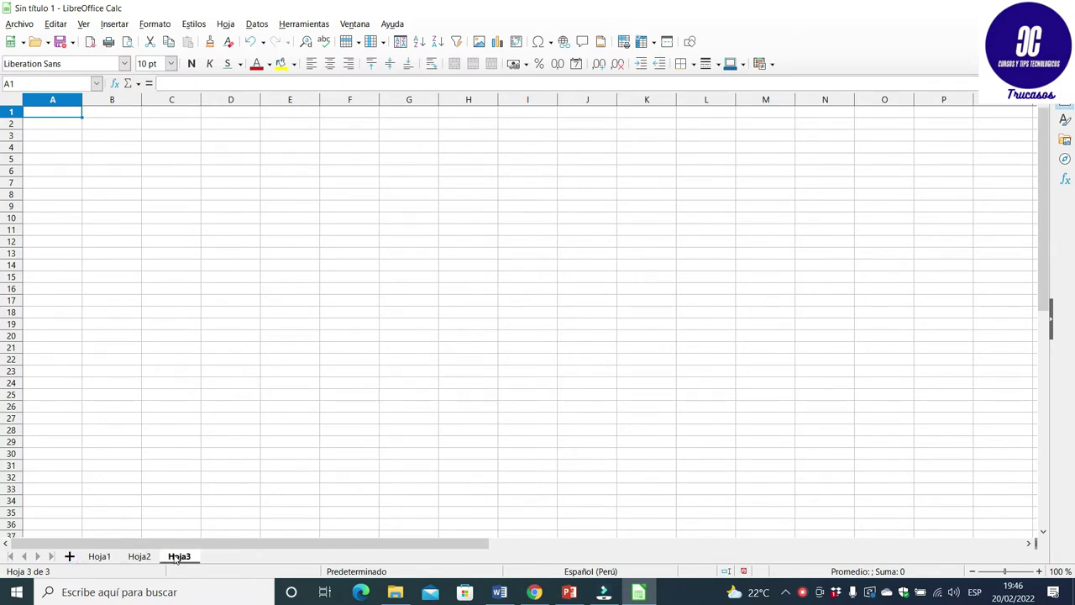
pyautogui.rightClick(215, 559)
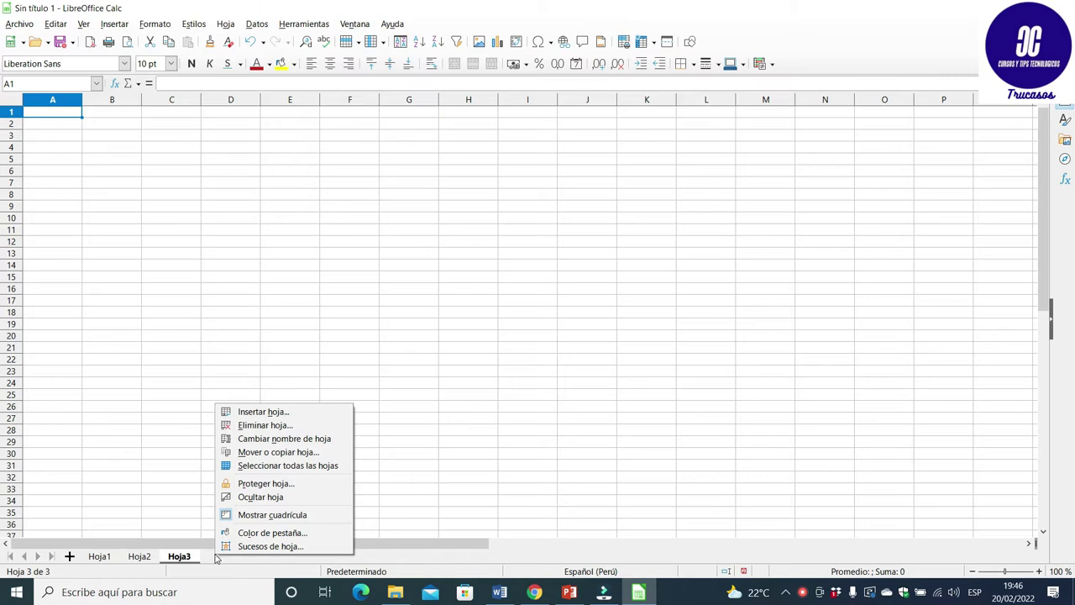
pyautogui.click(262, 412)
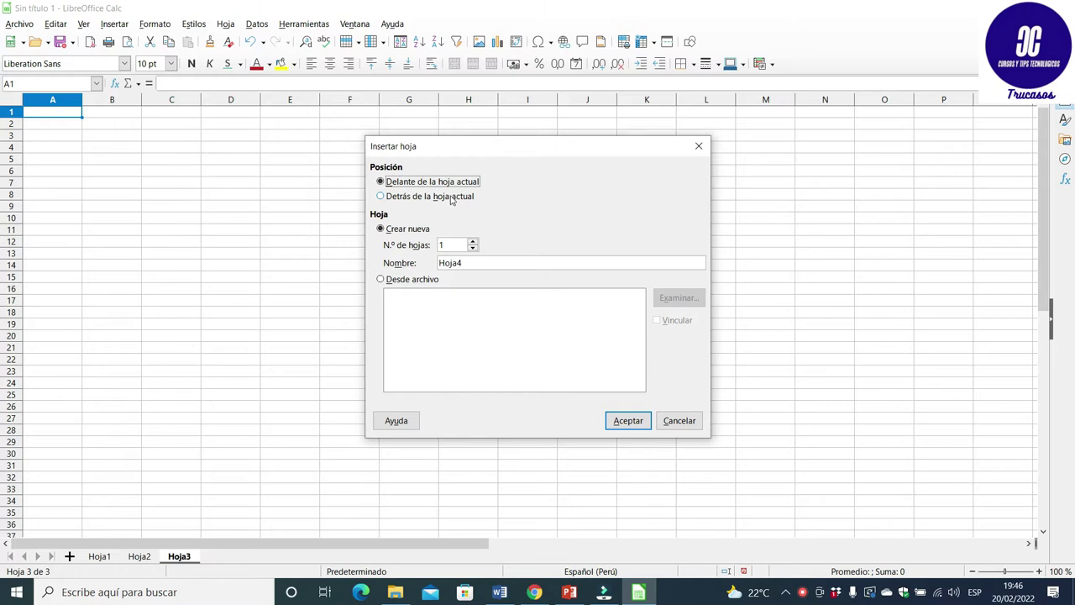
pyautogui.click(473, 240)
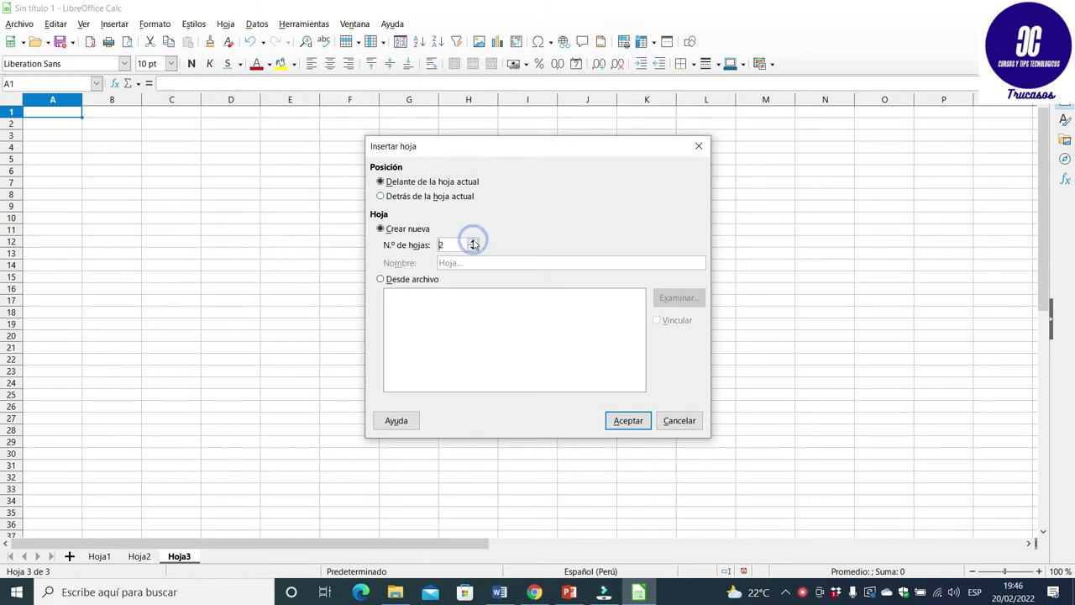
pyautogui.click(626, 421)
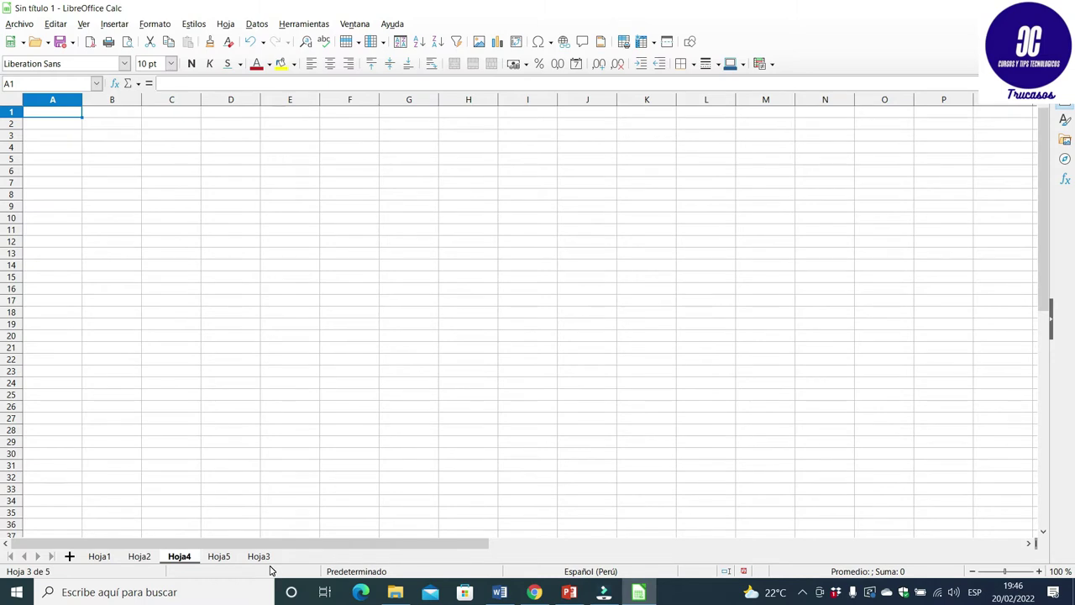
# Step: Insert two more new sheets in front of the current sheet, Hoja4
pyautogui.click(226, 25)
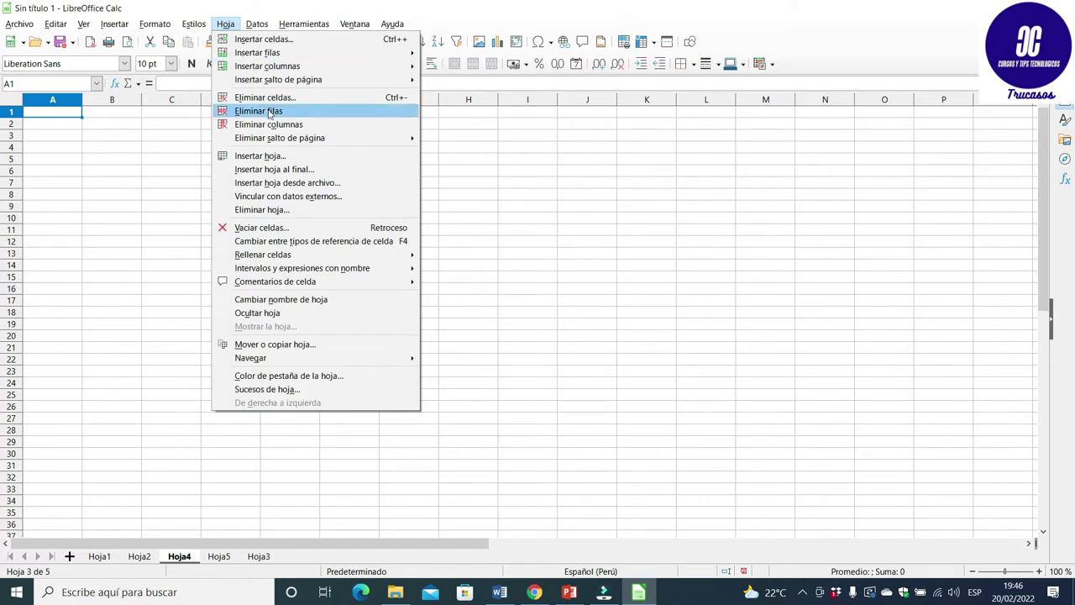
pyautogui.click(300, 158)
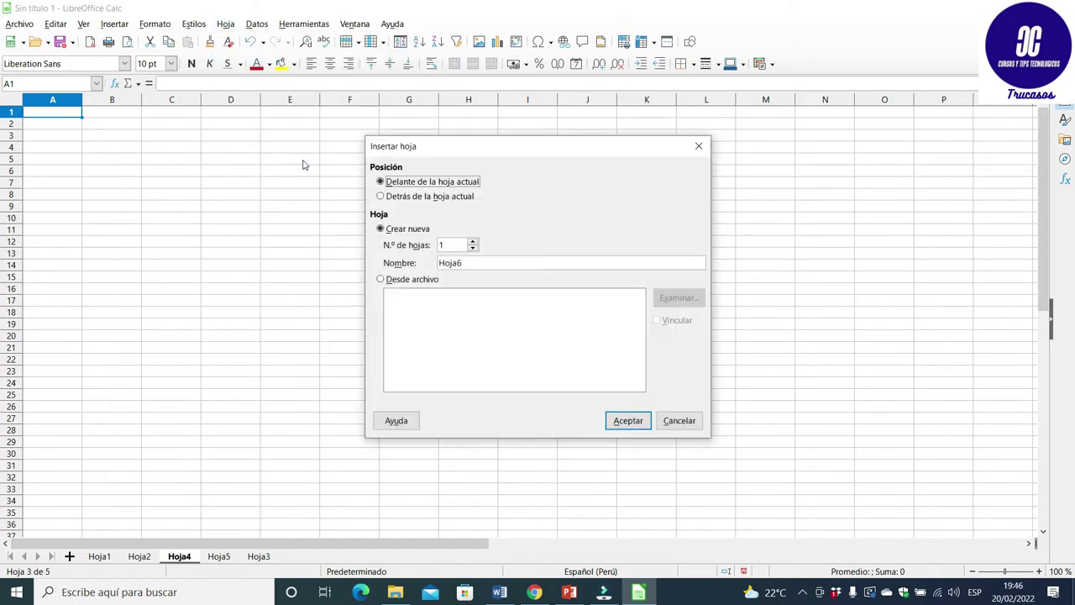
pyautogui.click(473, 241)
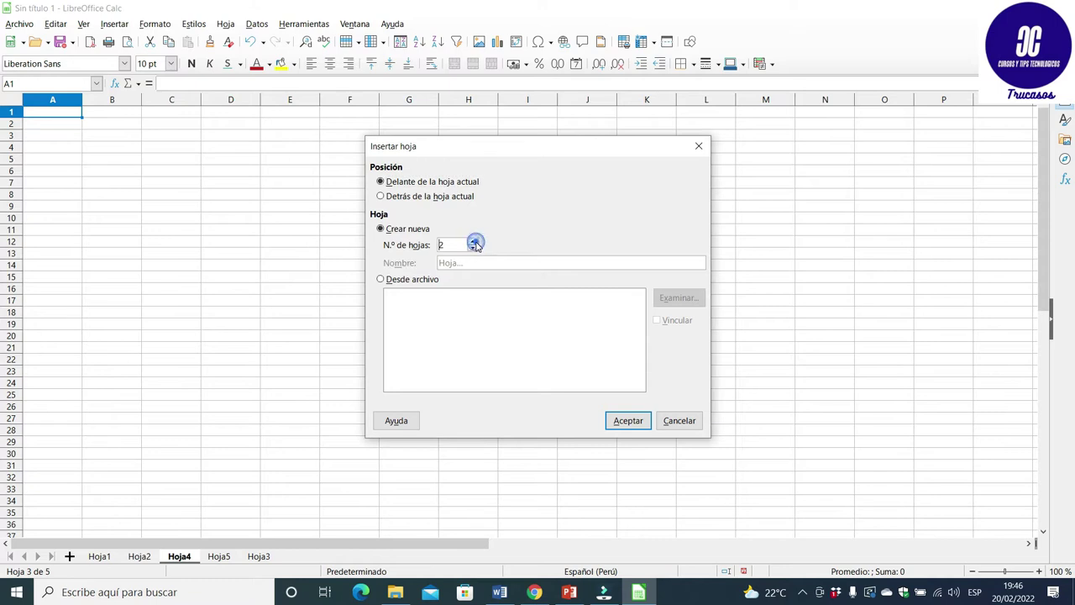
pyautogui.click(628, 420)
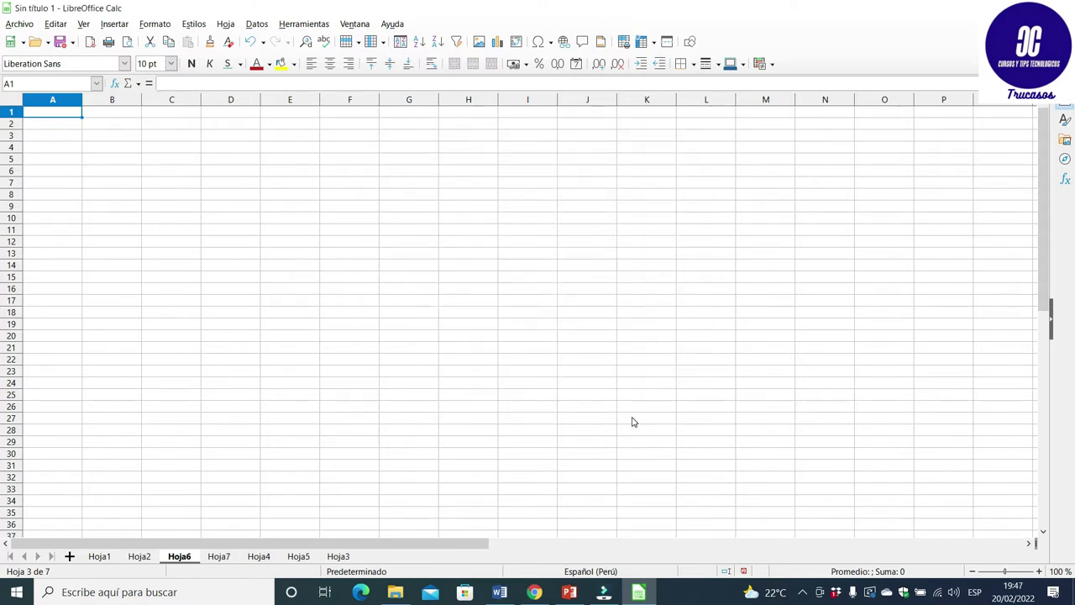
# Step: Delete the sheets Hoja7 and Hoja4 from the workbook, confirming each deletion
pyautogui.rightClick(220, 561)
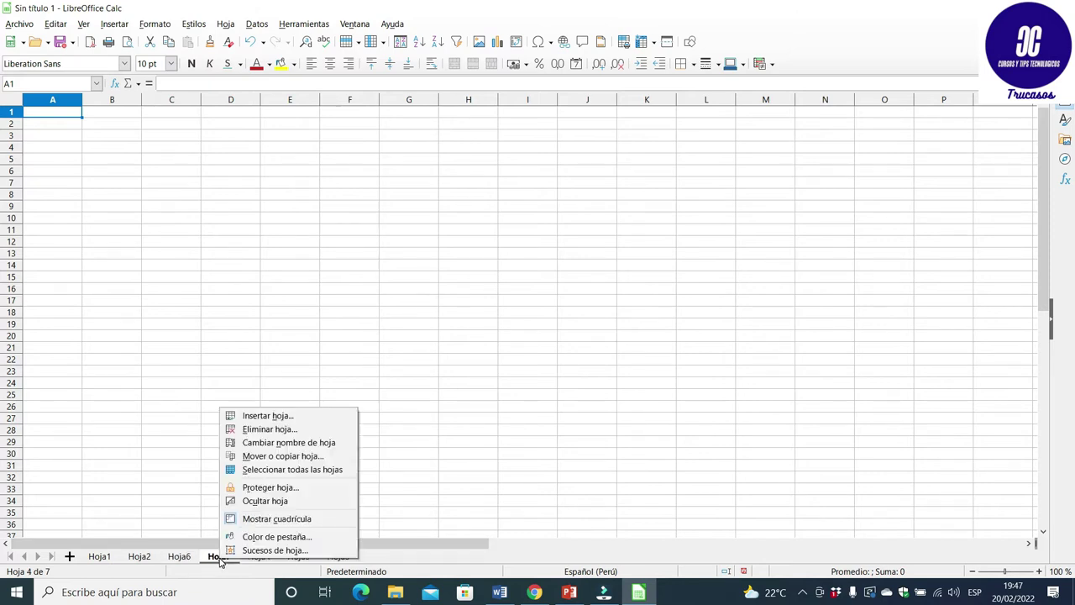
pyautogui.click(303, 430)
pyautogui.click(573, 313)
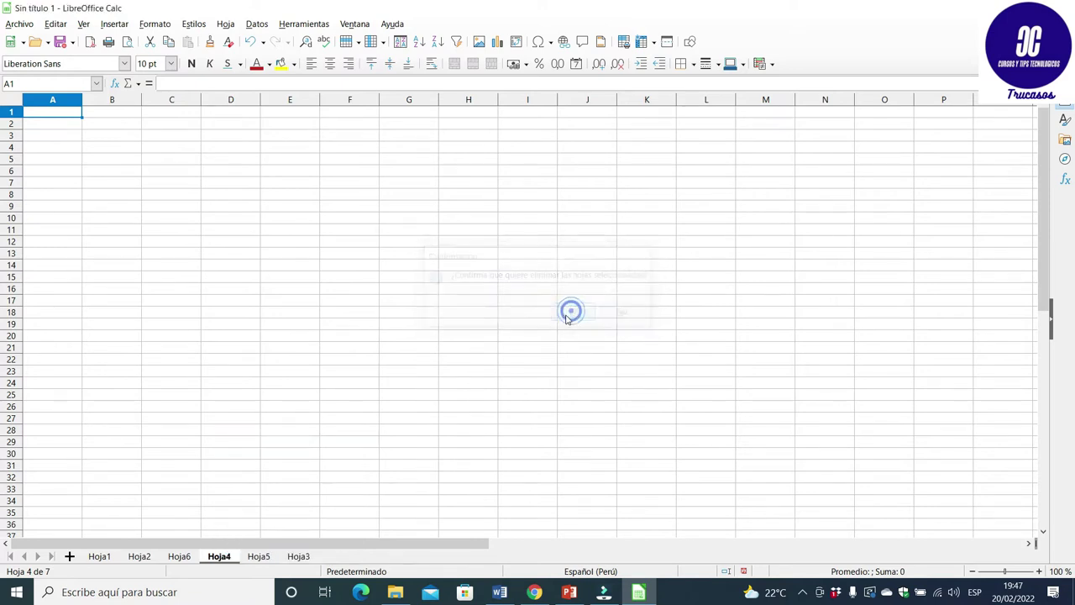
pyautogui.click(224, 25)
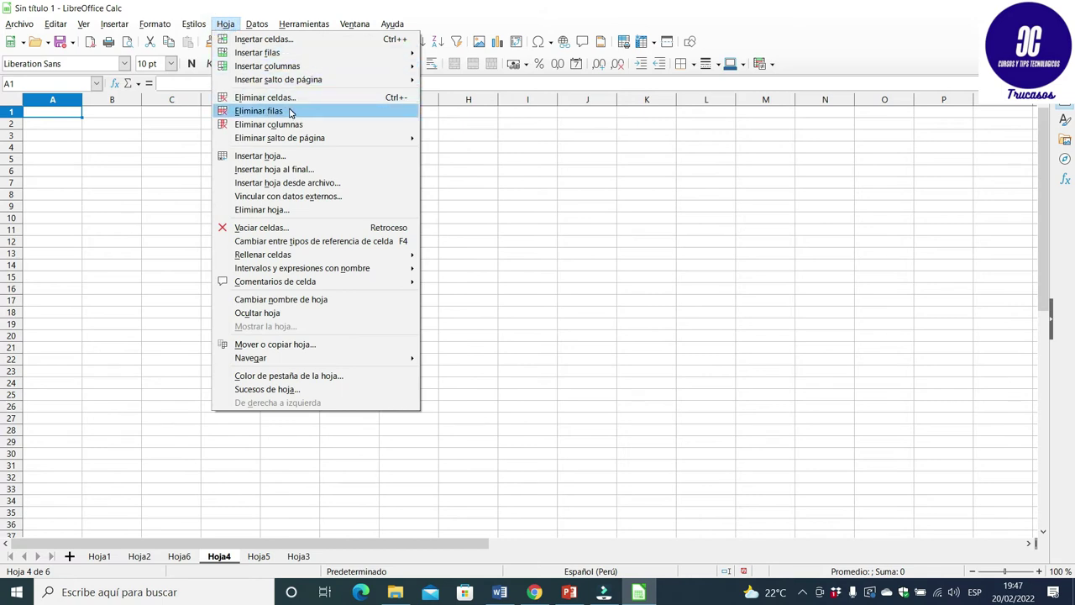
pyautogui.click(284, 211)
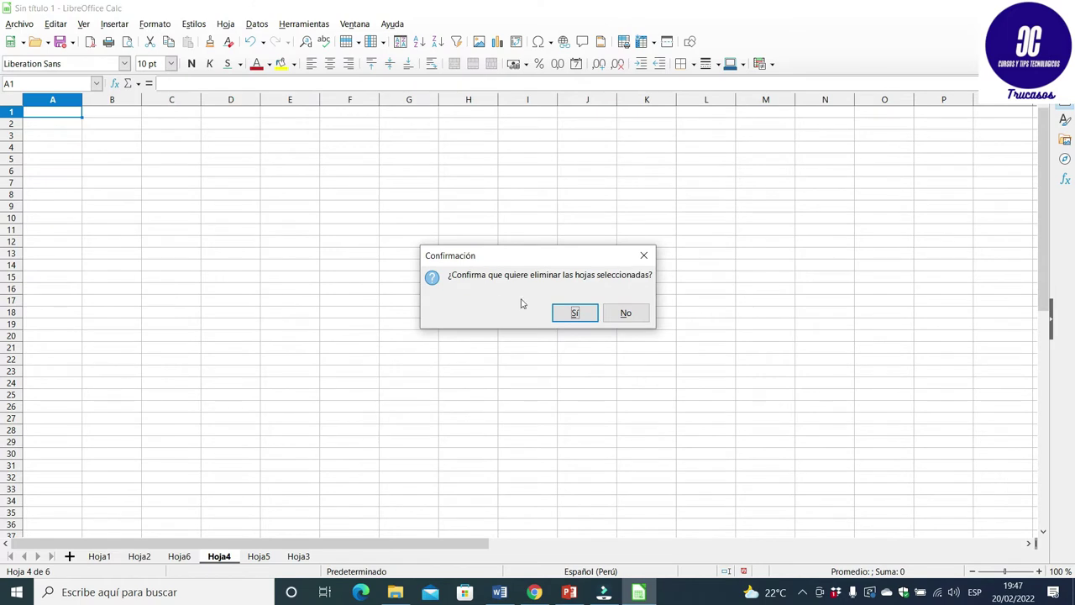
pyautogui.click(575, 312)
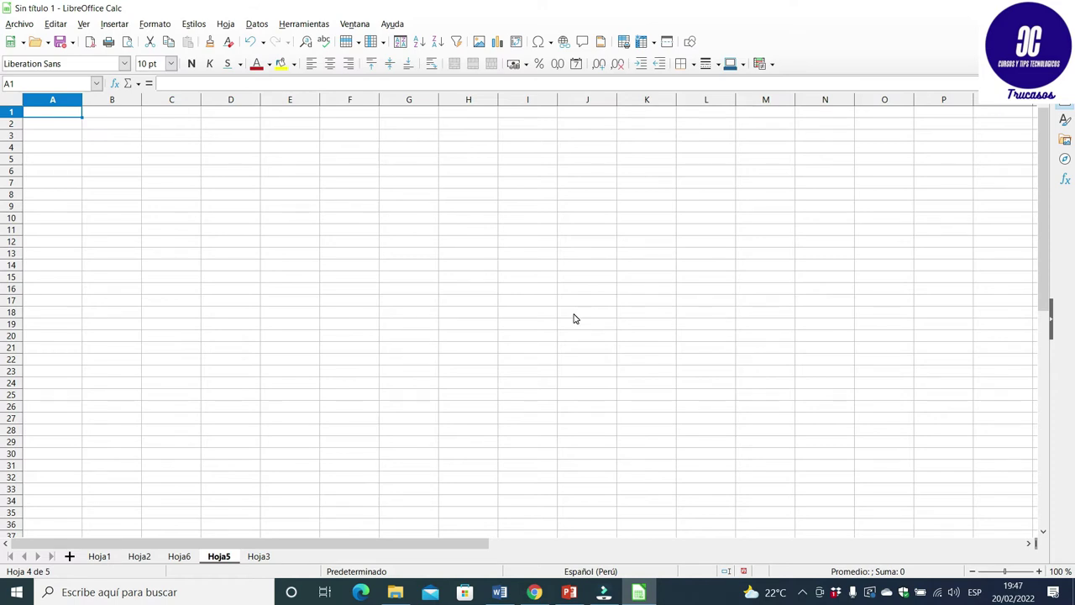
# Step: Hide the sheets Hoja3 and Hoja5
pyautogui.click(260, 558)
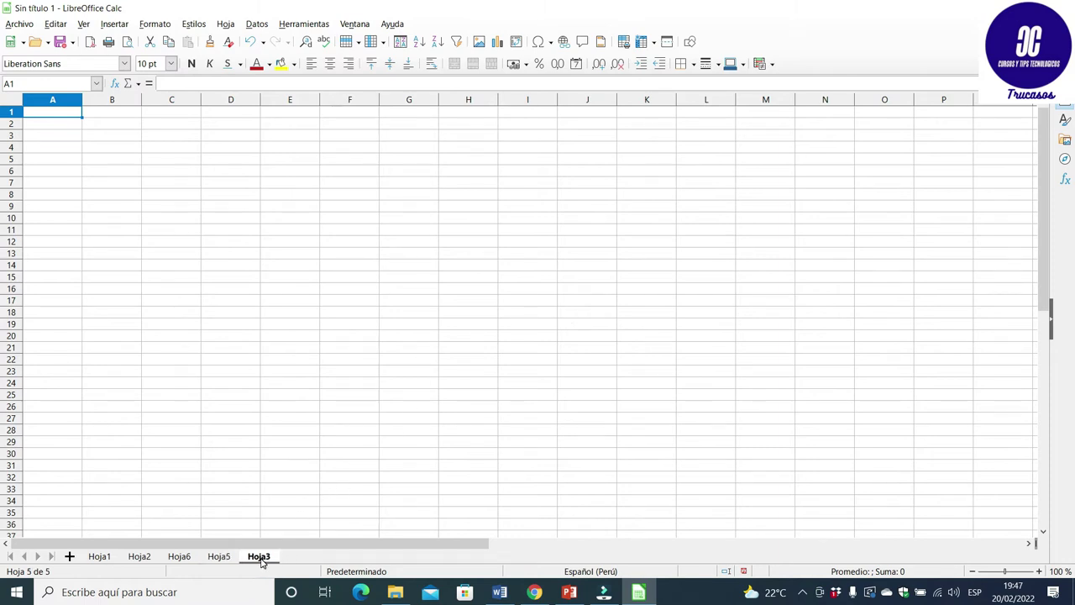
pyautogui.rightClick(261, 560)
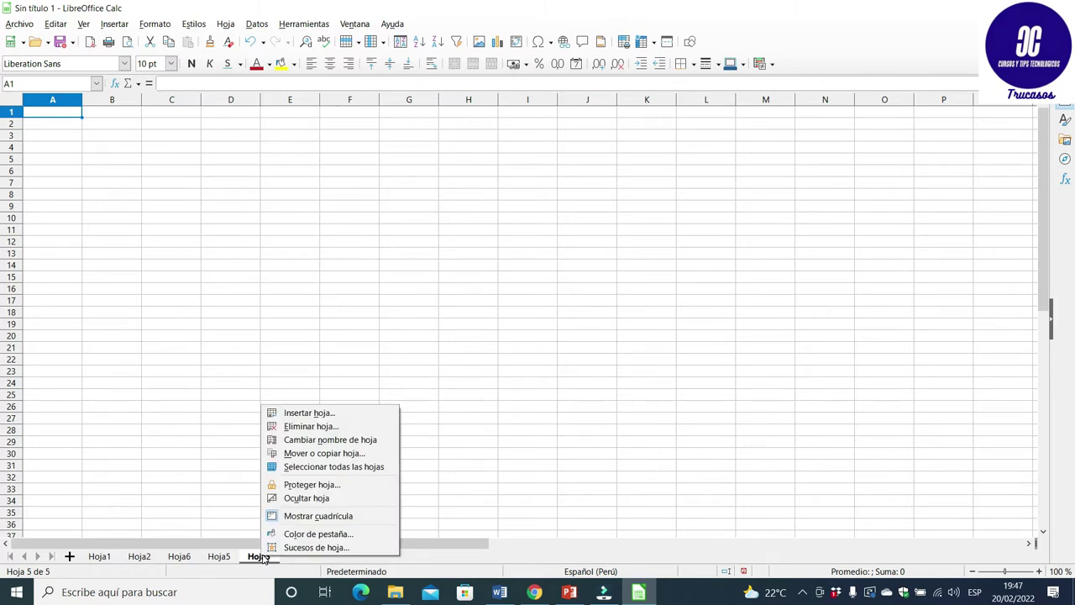
pyautogui.click(343, 502)
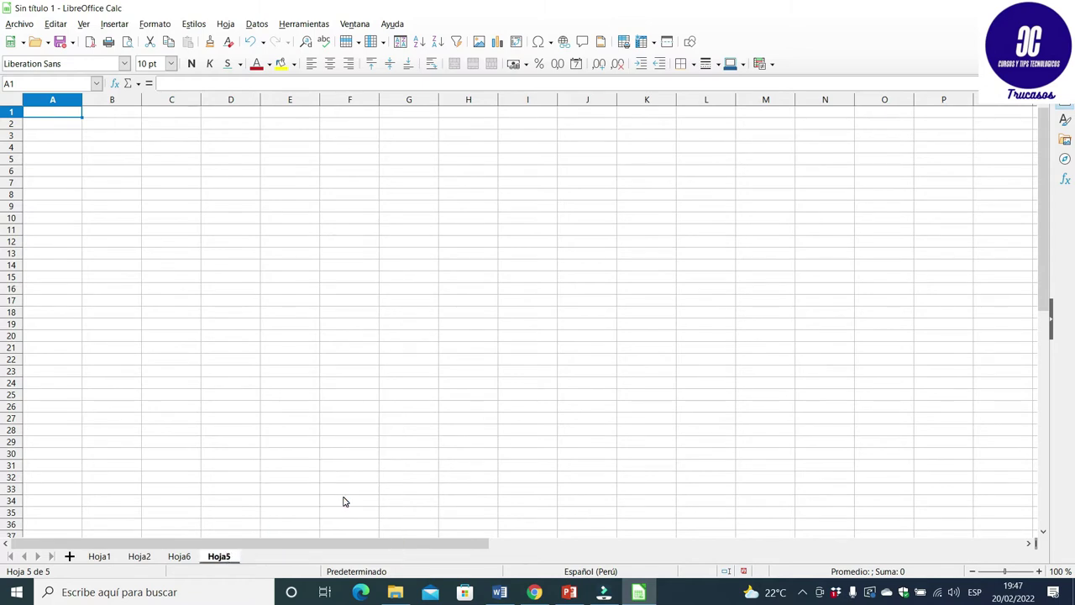
pyautogui.rightClick(221, 560)
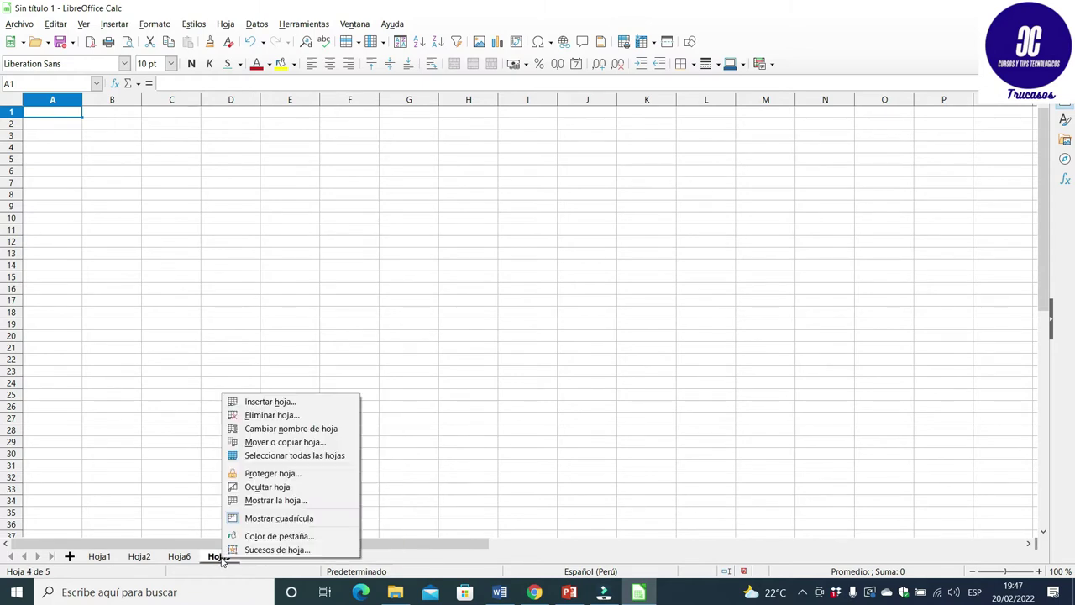
pyautogui.click(289, 487)
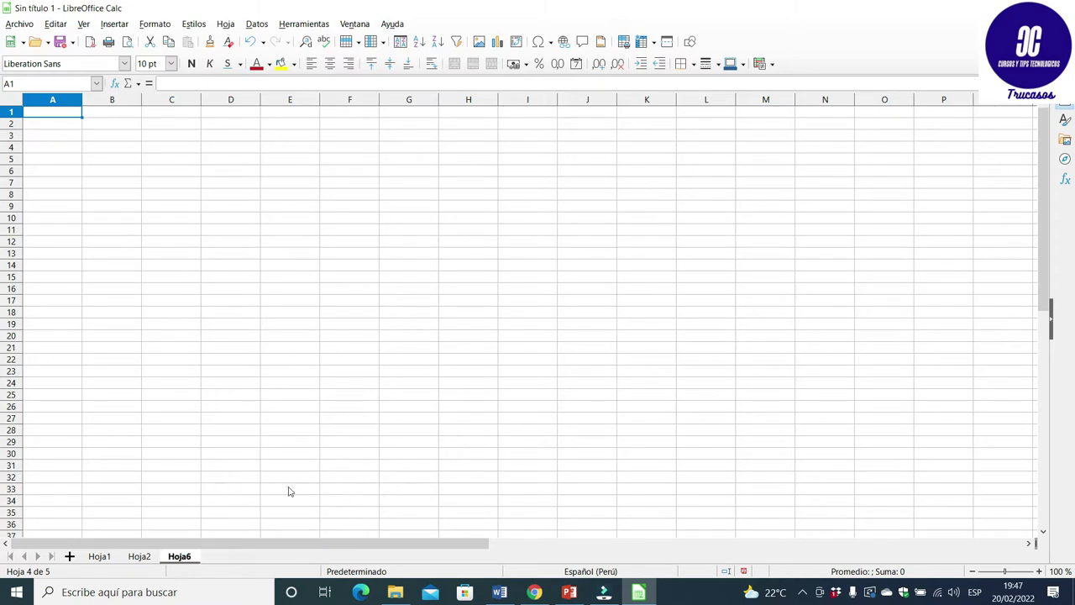
# Step: Show both hidden sheets, Hoja5 and Hoja3, again in a single operation
pyautogui.rightClick(244, 559)
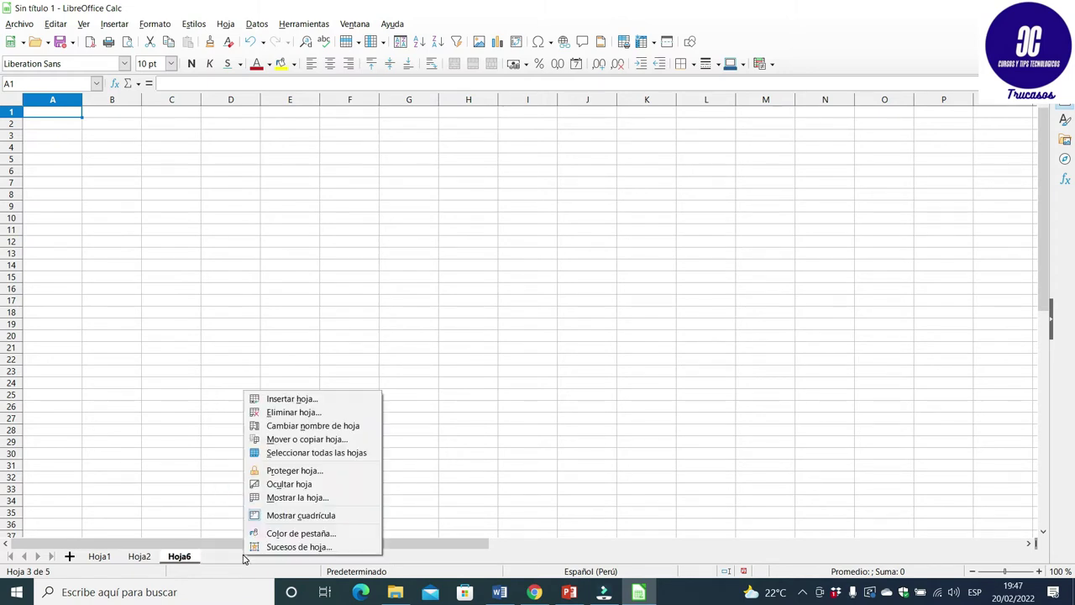
pyautogui.click(298, 497)
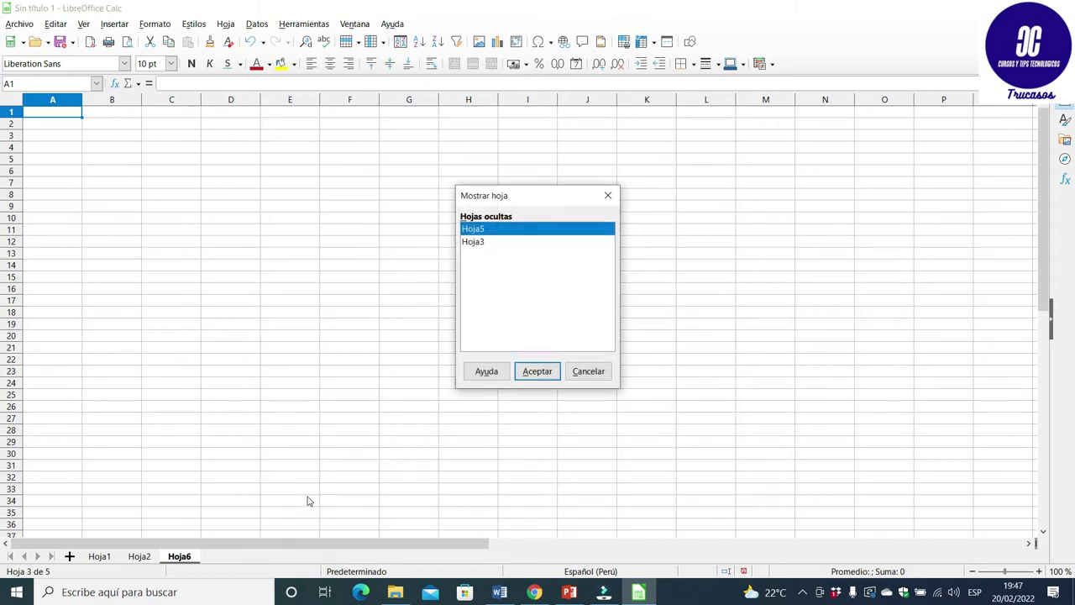
pyautogui.keyDown('shift'); pyautogui.click(502, 242); pyautogui.keyUp('shift')
pyautogui.click(537, 371)
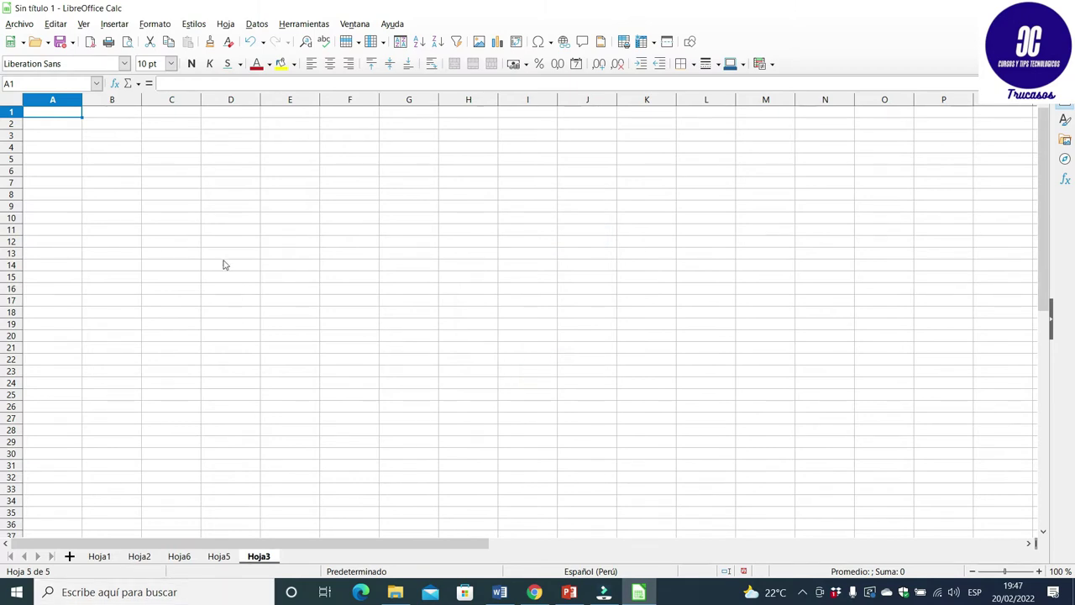
# Step: Hide the current sheet, Hoja3, and restore it from the list of hidden sheets
pyautogui.click(225, 24)
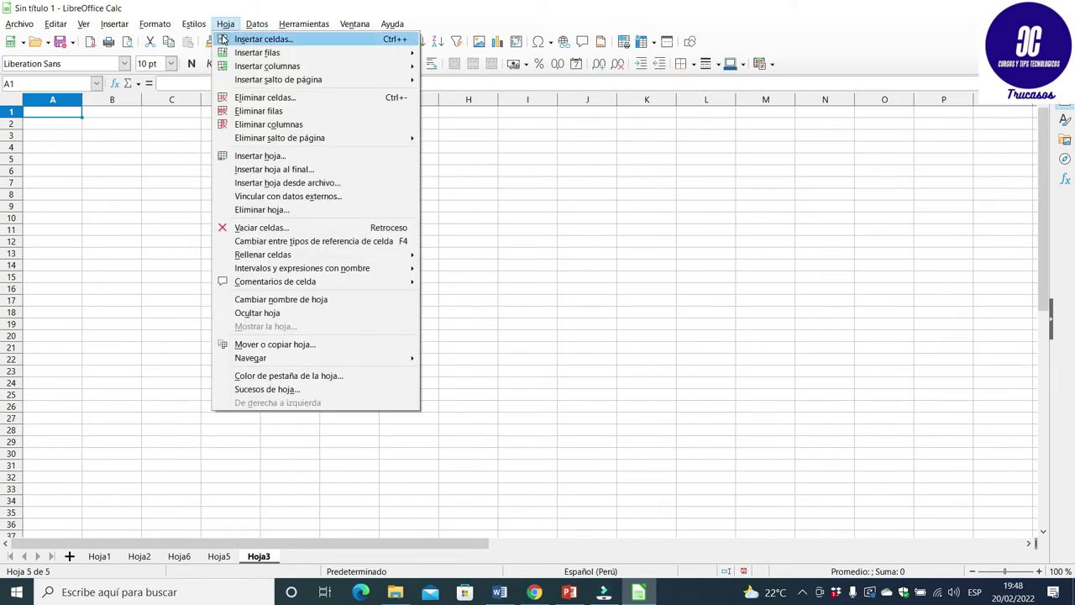
pyautogui.click(297, 315)
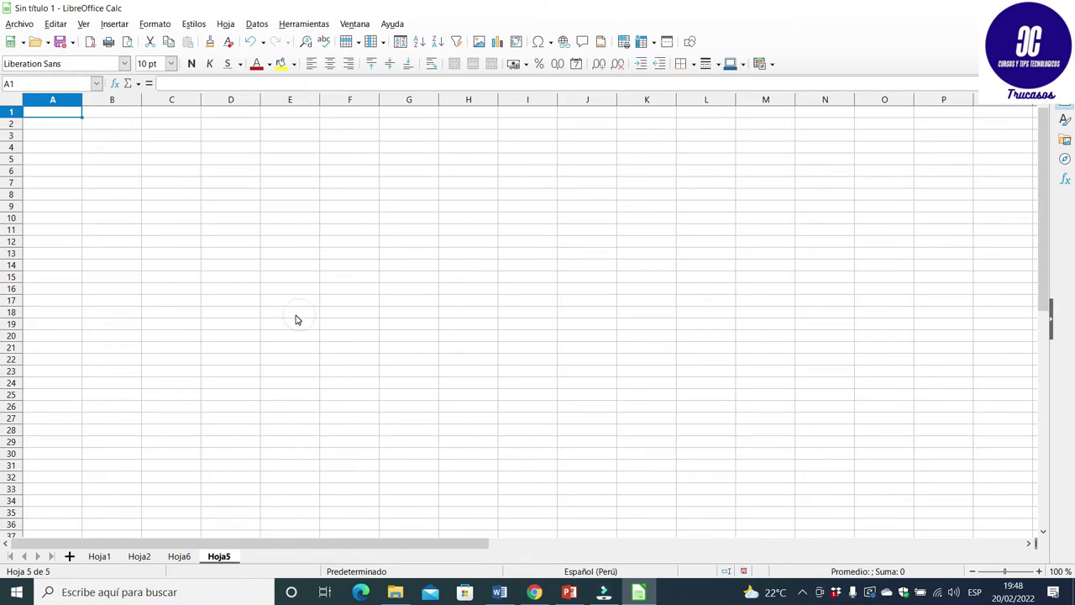
pyautogui.click(225, 24)
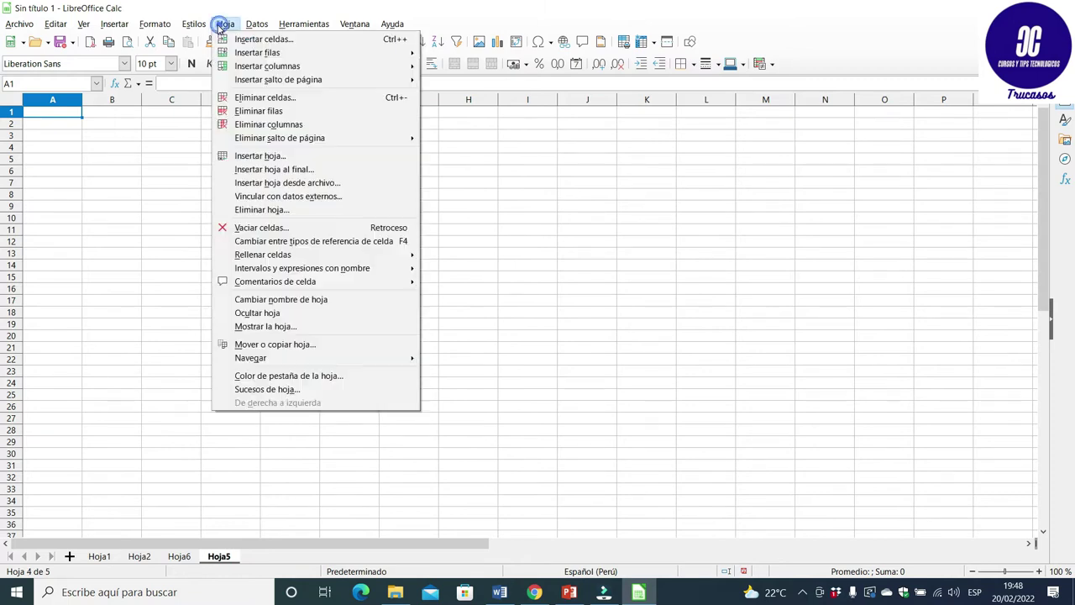
pyautogui.click(315, 325)
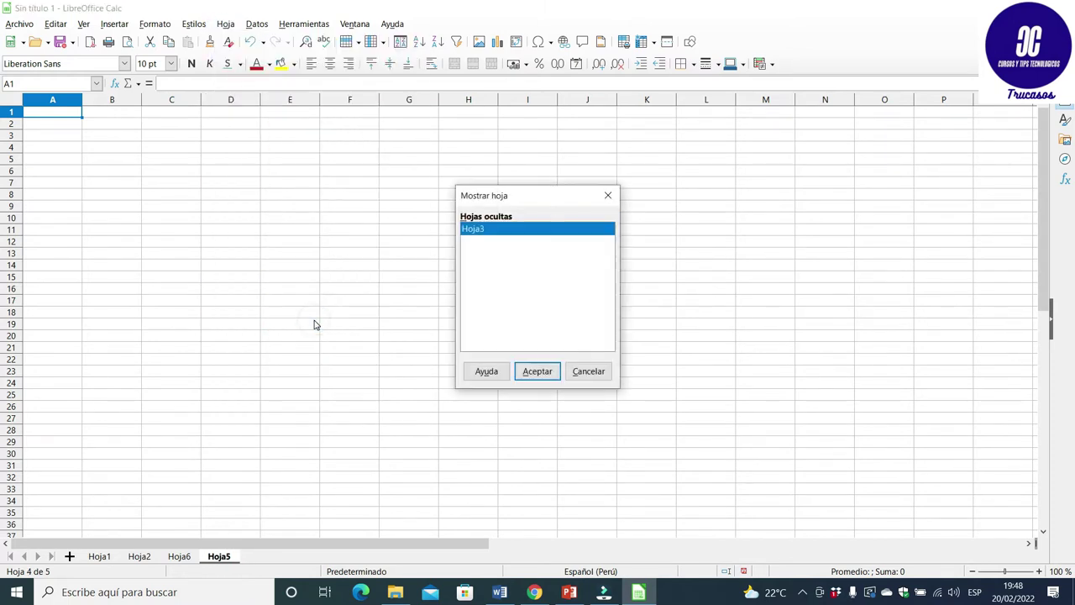
pyautogui.click(538, 370)
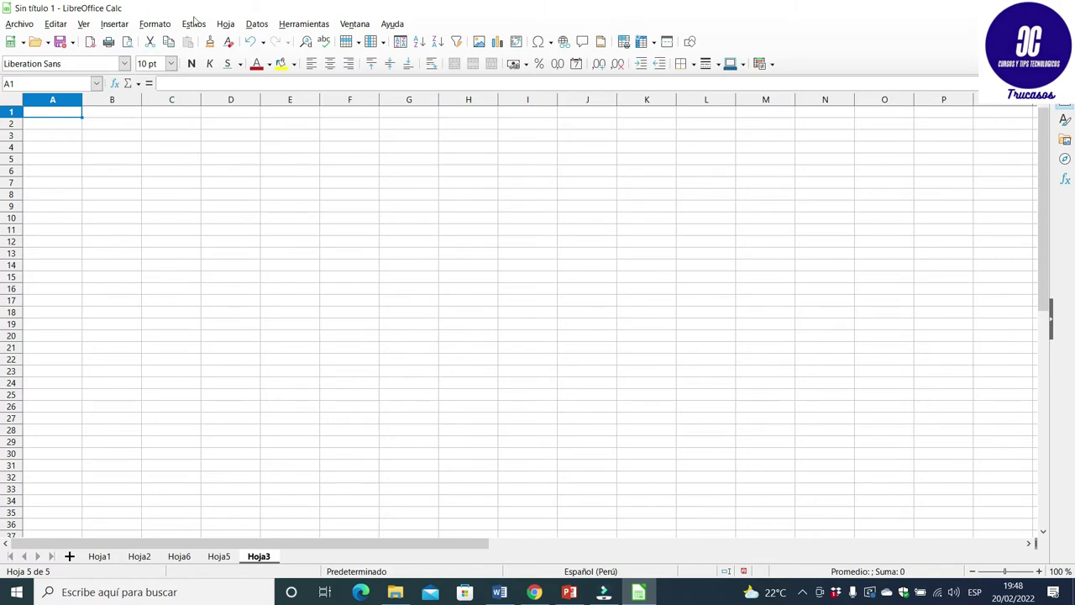
# Step: Insert the sheet Hoja1 from the file Cursos_excel in front of the current sheet, Hoja3, without linking it
pyautogui.click(223, 25)
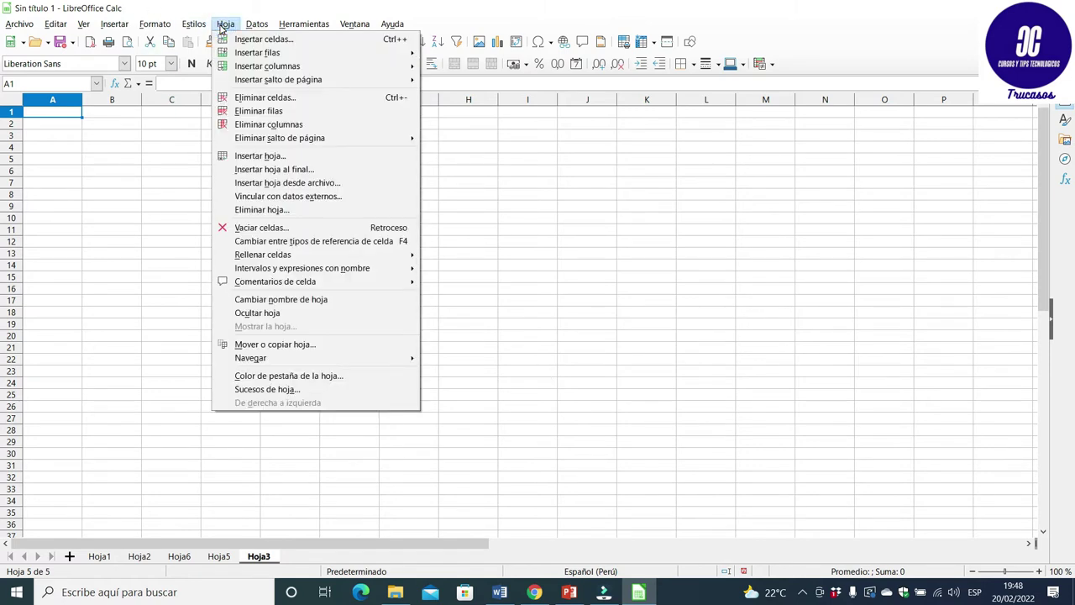
pyautogui.click(350, 182)
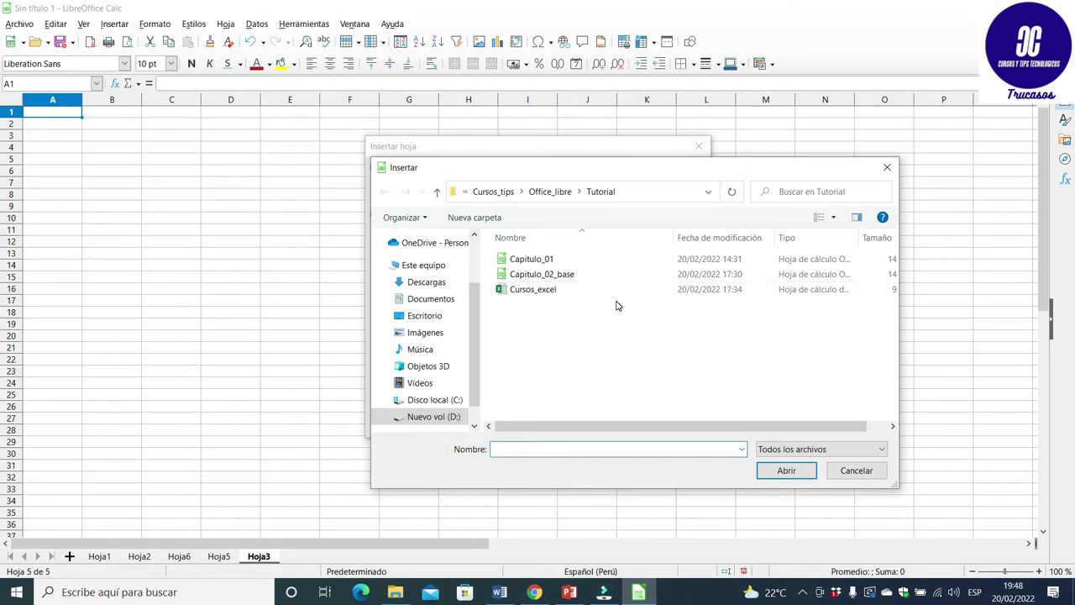
pyautogui.click(563, 289)
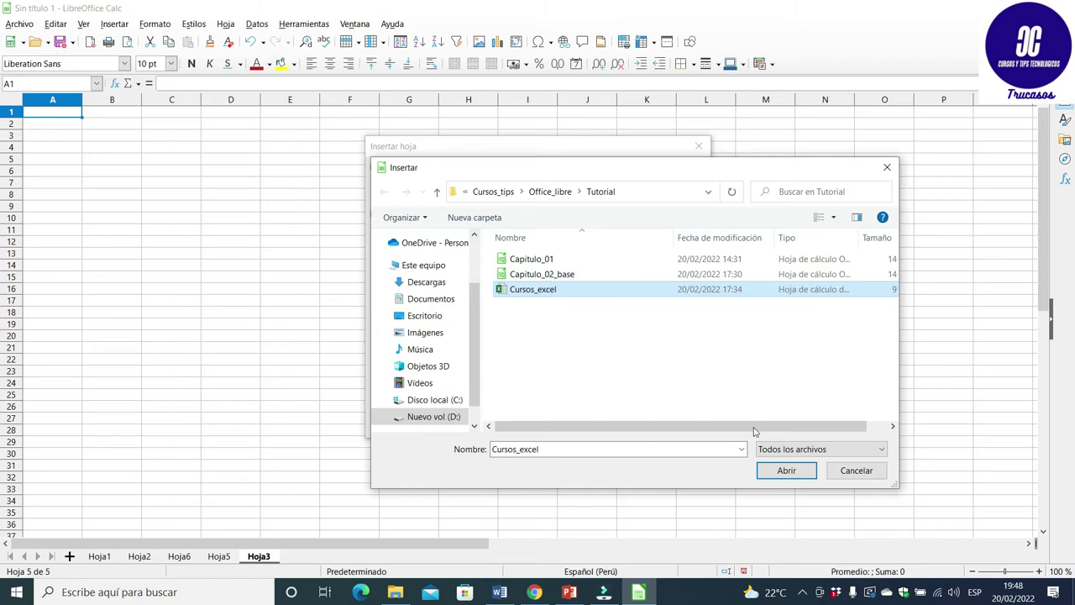
pyautogui.click(785, 472)
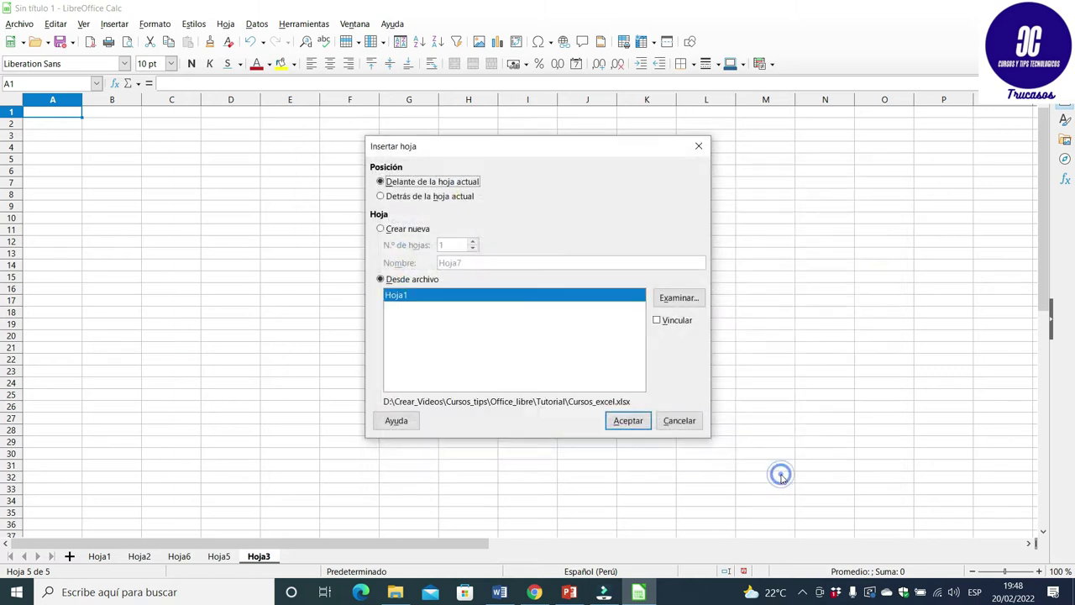
pyautogui.click(627, 421)
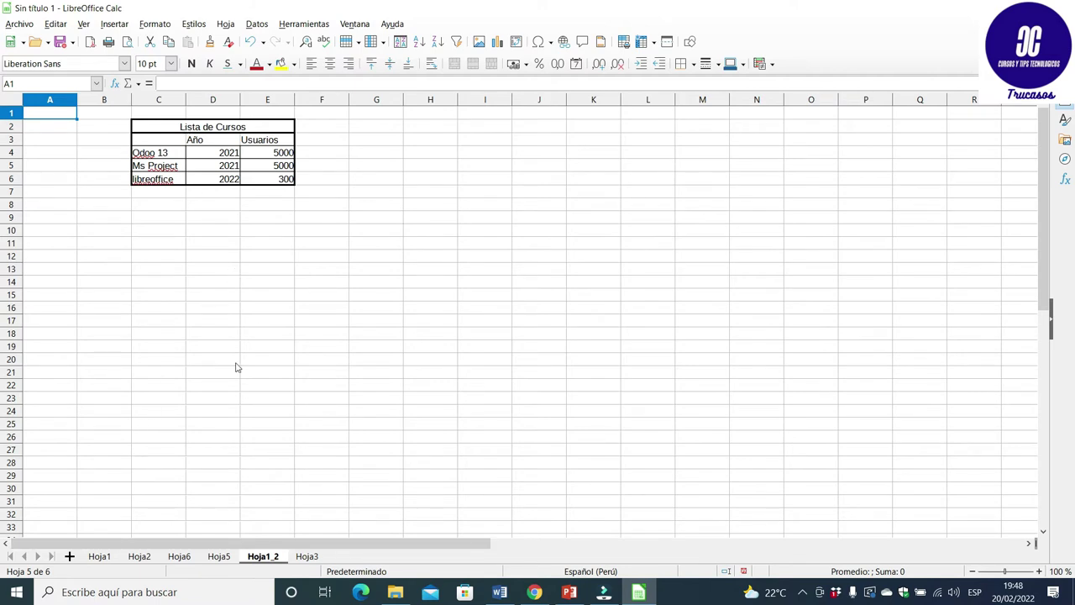
# Step: Rename the sheet Hoja1_2 as Excell and move it in front of Hoja1, the first sheet
pyautogui.rightClick(274, 558)
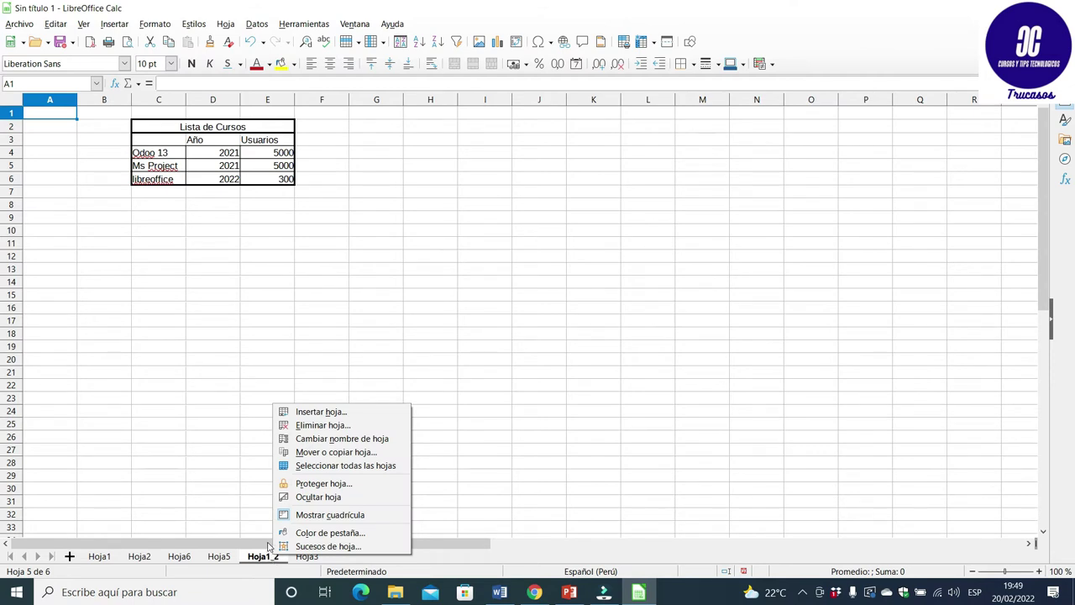
pyautogui.click(363, 438)
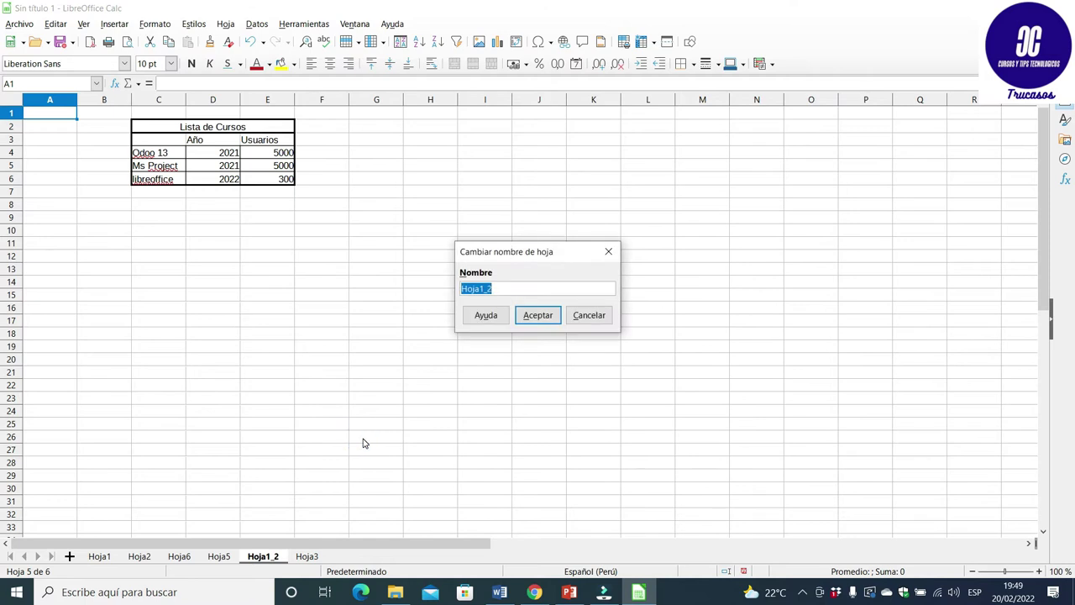
pyautogui.write('Excell')
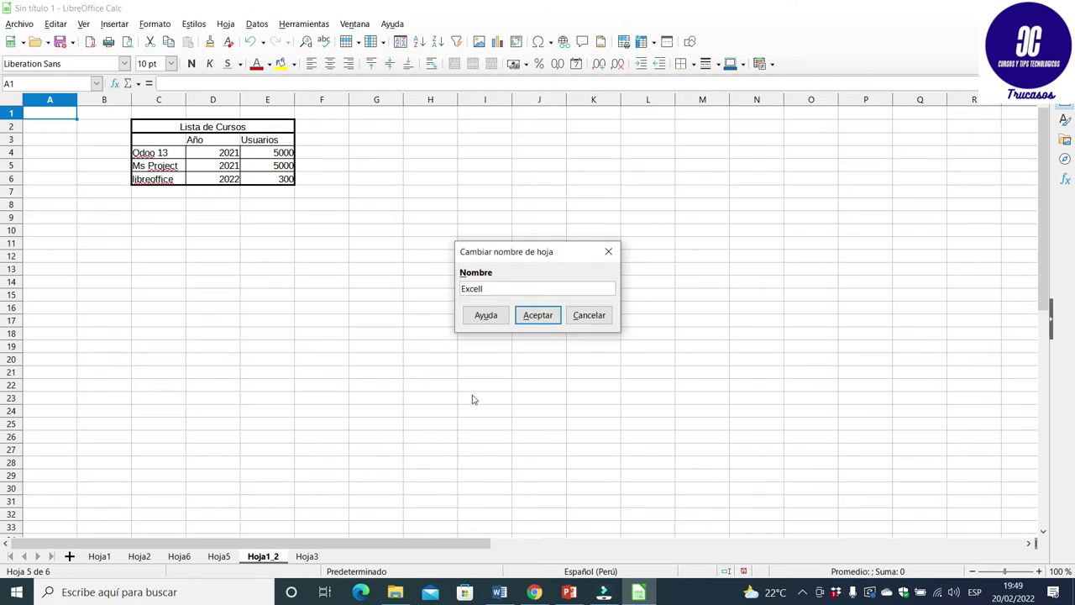
pyautogui.click(538, 315)
pyautogui.click(466, 309)
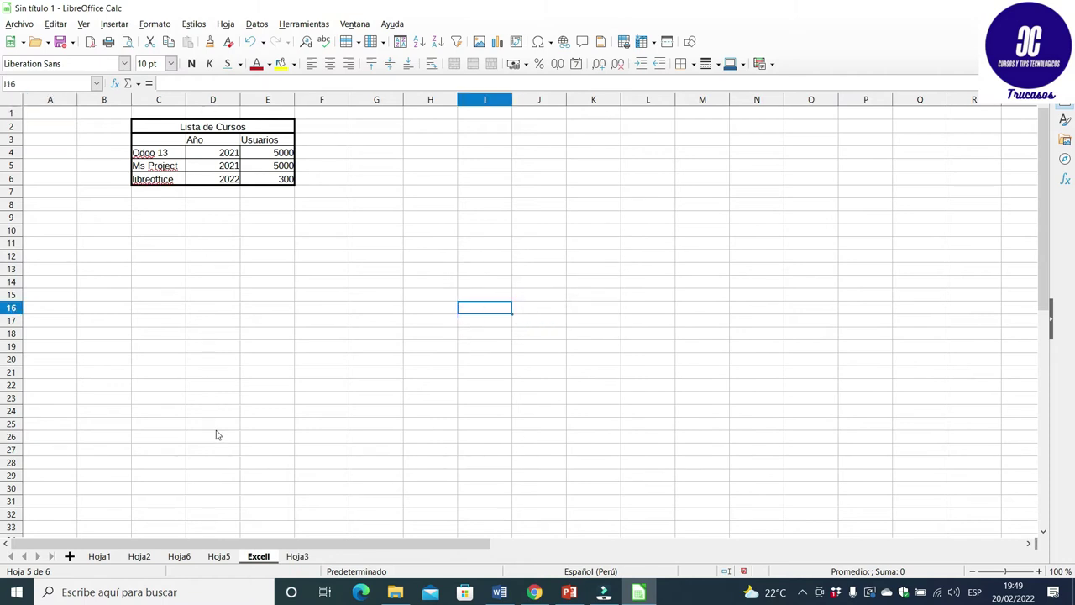
pyautogui.moveTo(258, 551); pyautogui.dragTo(126, 559)
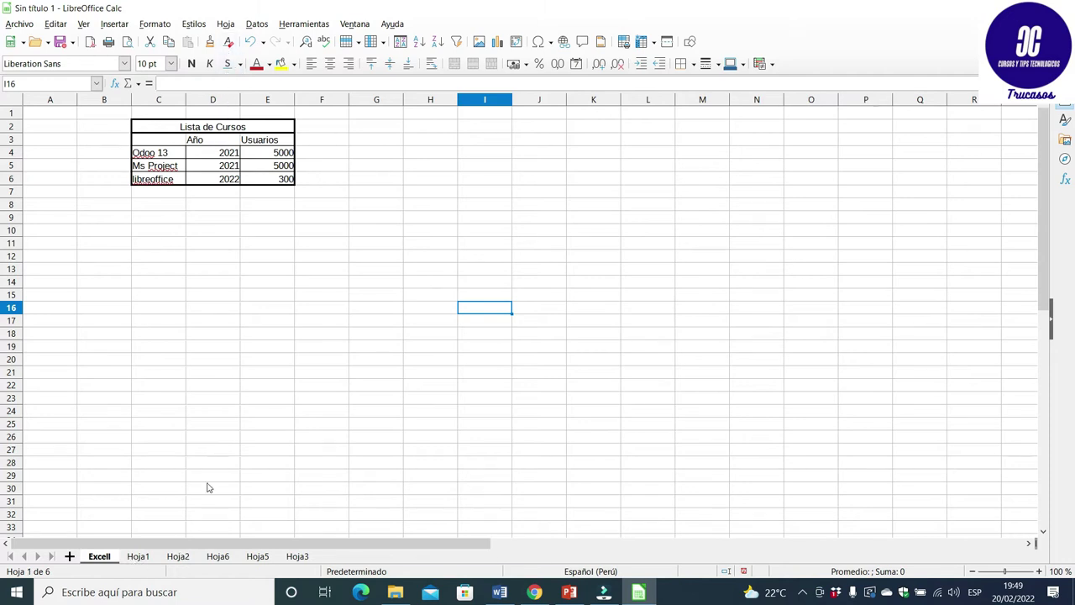
# Step: Rename the sheet Hoja1 as Principal
pyautogui.click(140, 559)
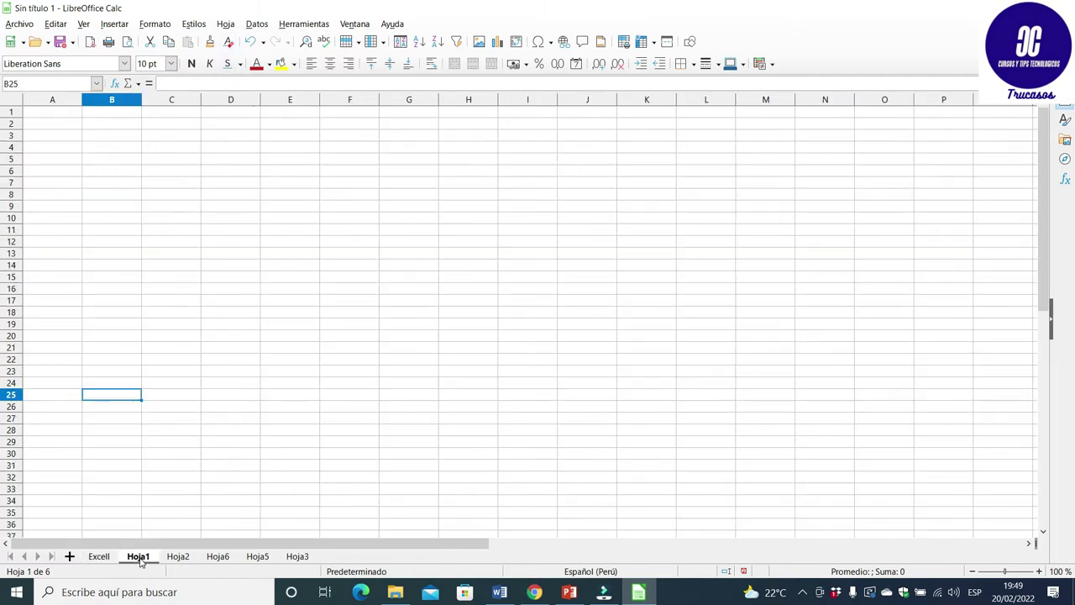
pyautogui.click(226, 25)
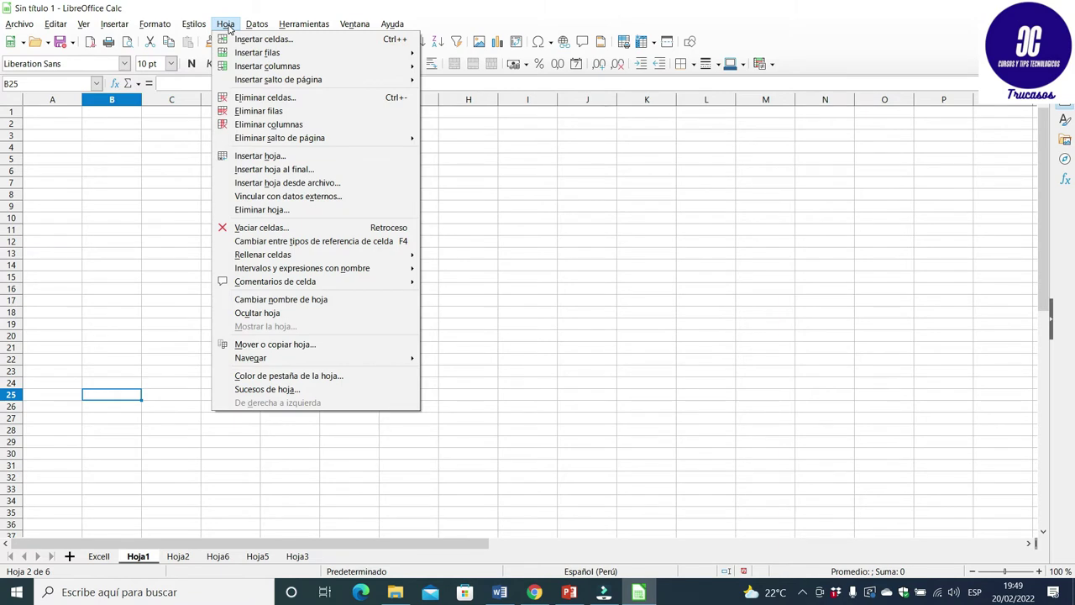
pyautogui.click(358, 300)
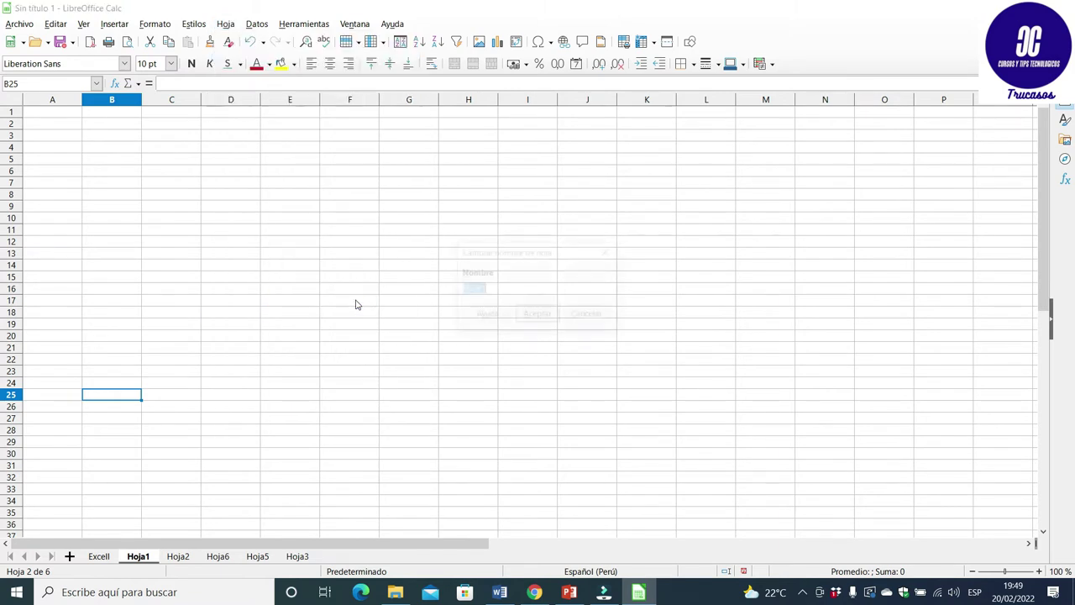
pyautogui.write('Prin')
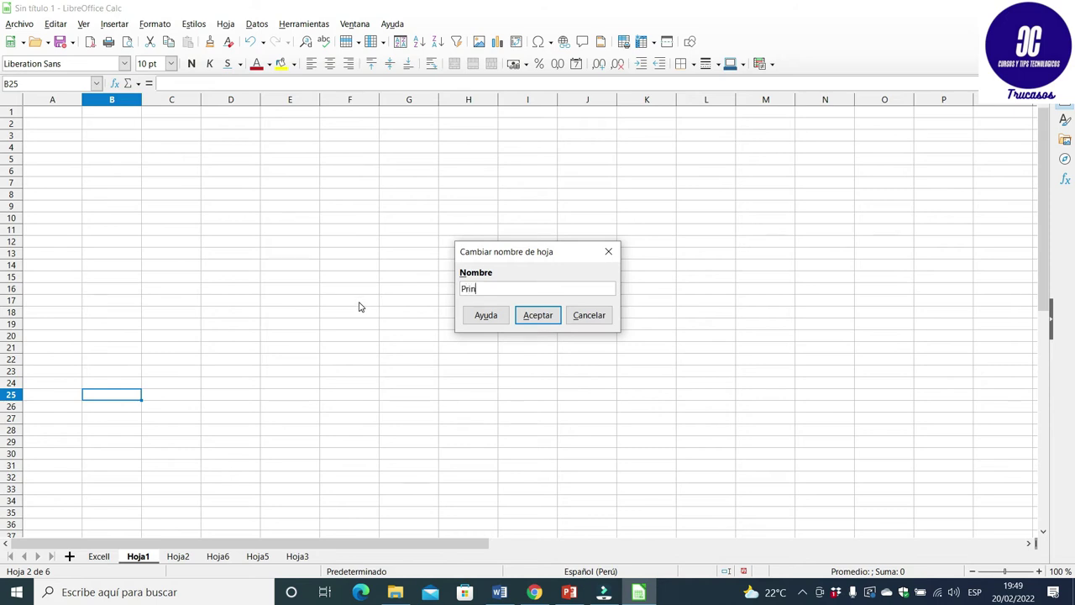
pyautogui.write('cipal')
pyautogui.press('Return')
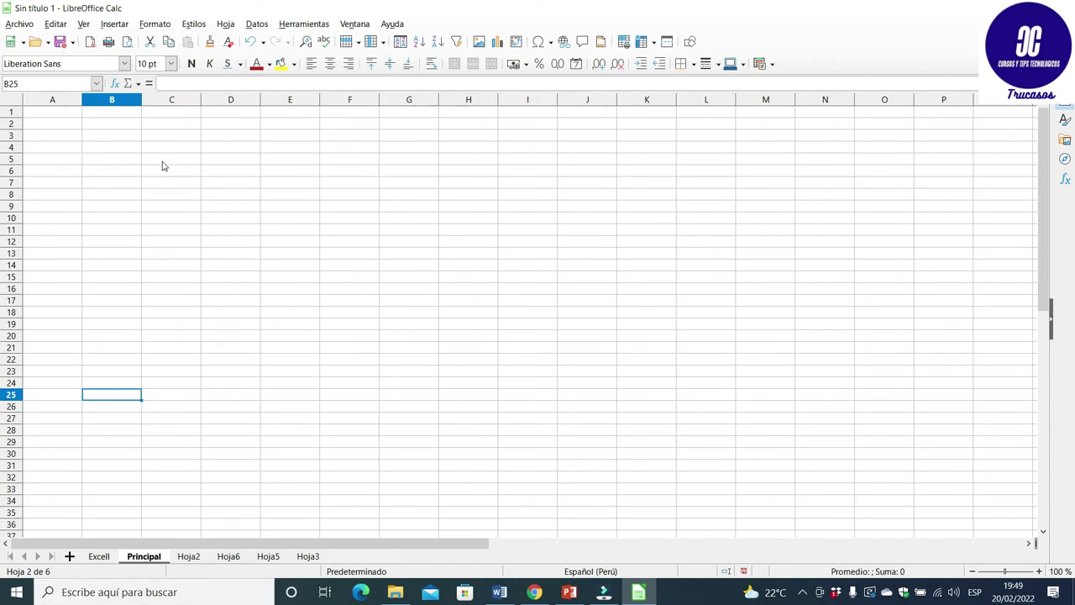
# Step: Copy the sheet Principal within the current document, in front of Excell, and compare the copy with the original
pyautogui.click(225, 25)
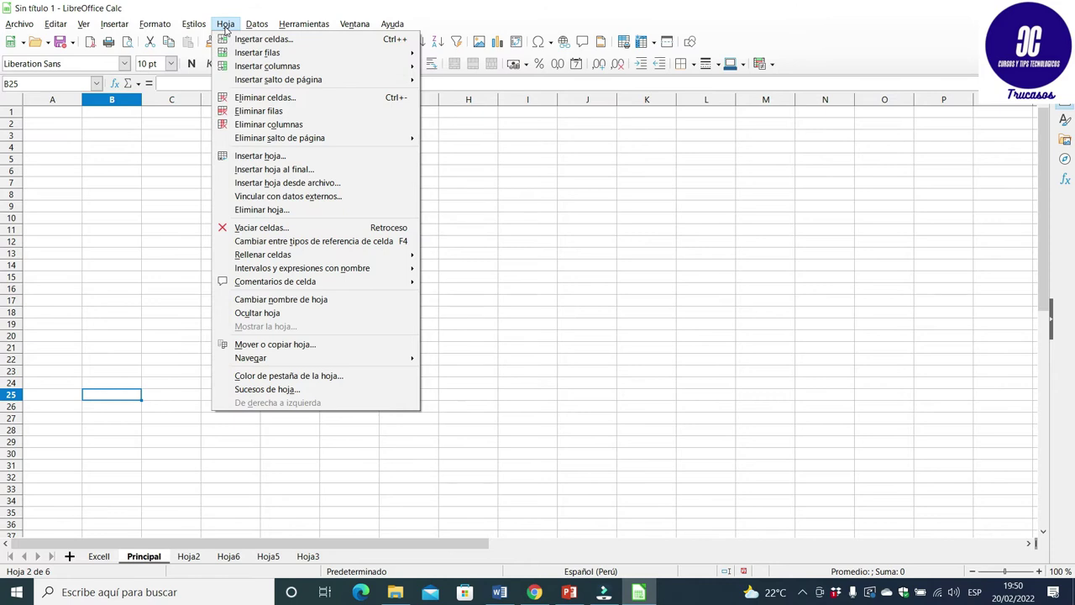
pyautogui.click(256, 345)
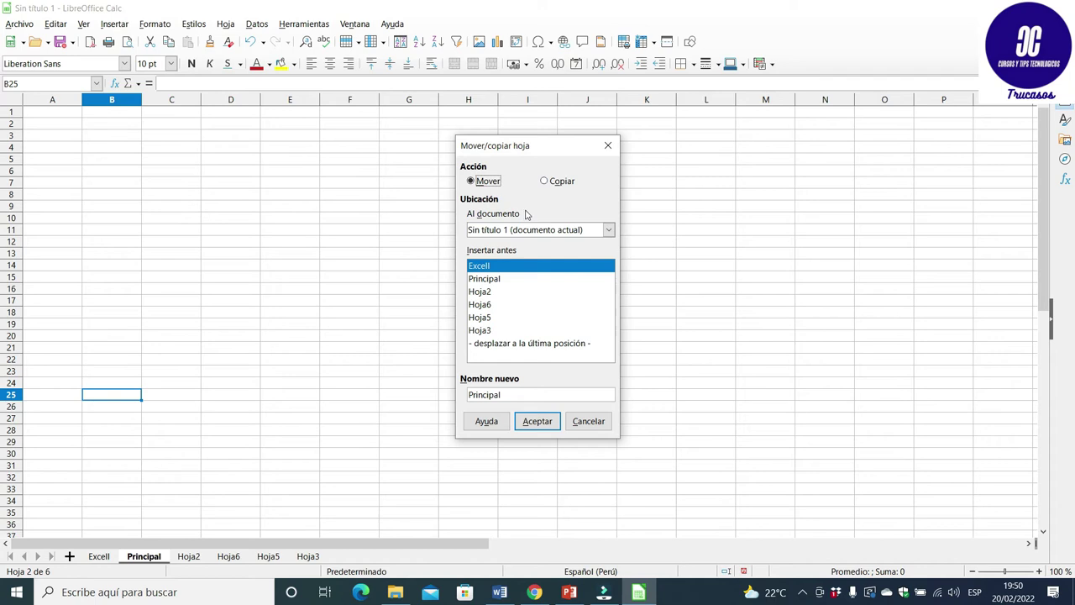
pyautogui.click(546, 181)
pyautogui.click(537, 423)
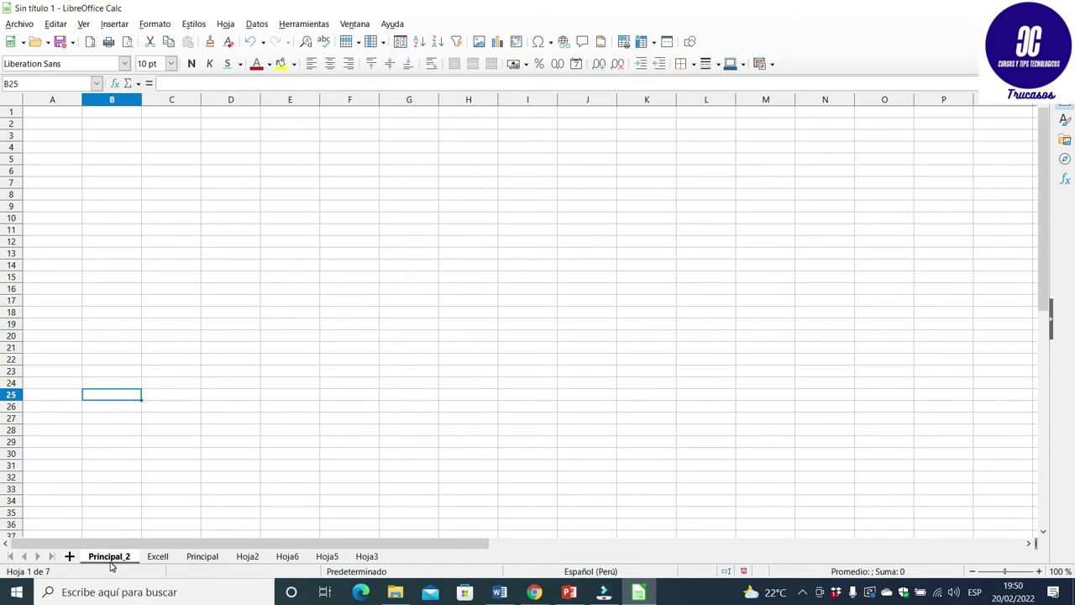
pyautogui.click(197, 559)
pyautogui.click(122, 560)
# Step: Copy the sheet Excell into a new document under the name Excell_nuevo and dismiss the tip of the day
pyautogui.click(158, 560)
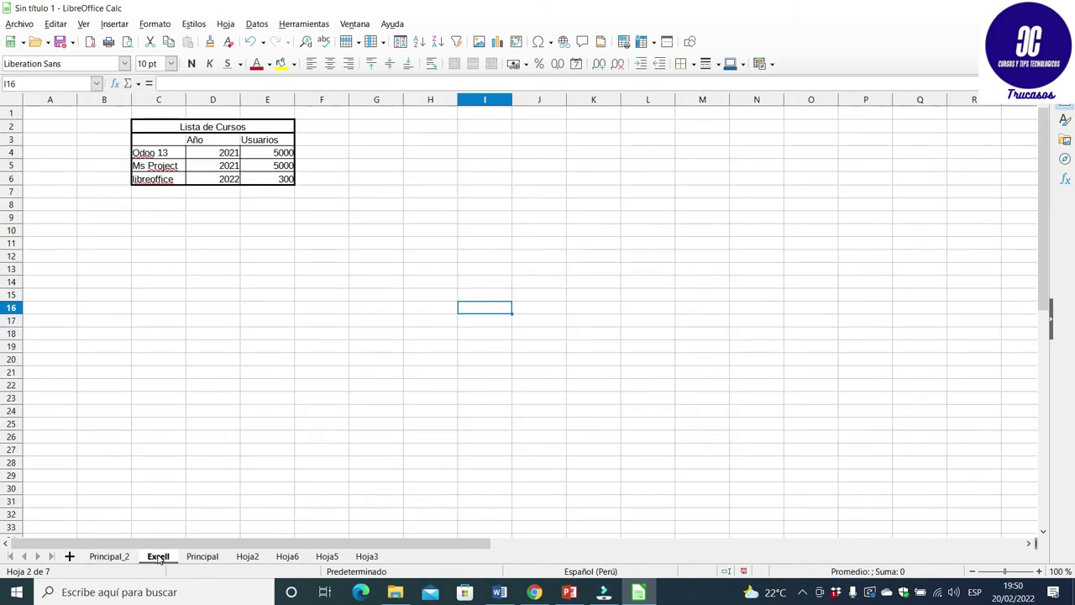
pyautogui.click(227, 23)
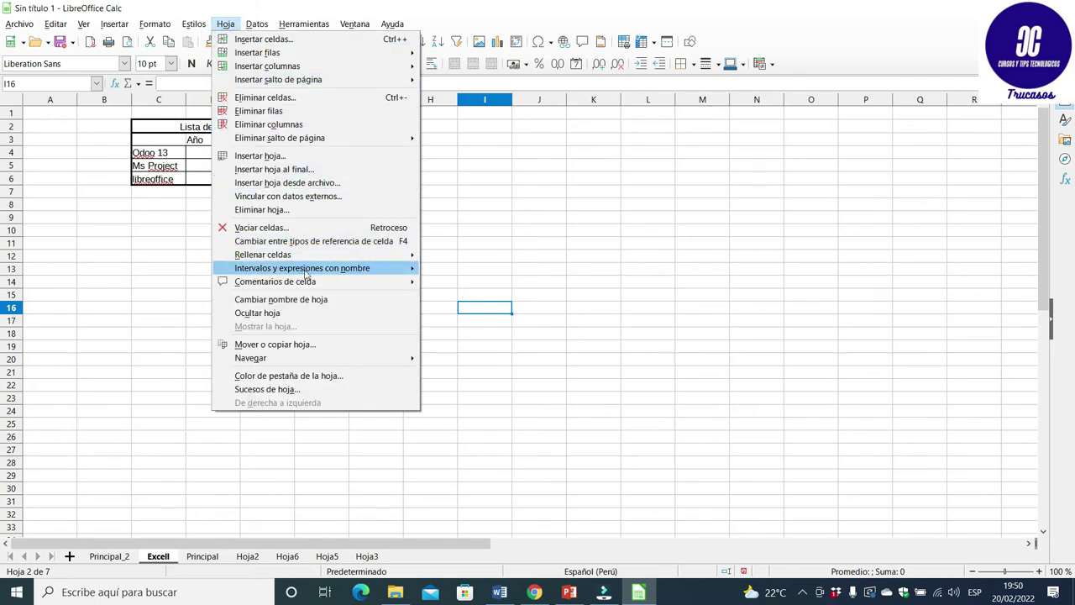
pyautogui.click(333, 345)
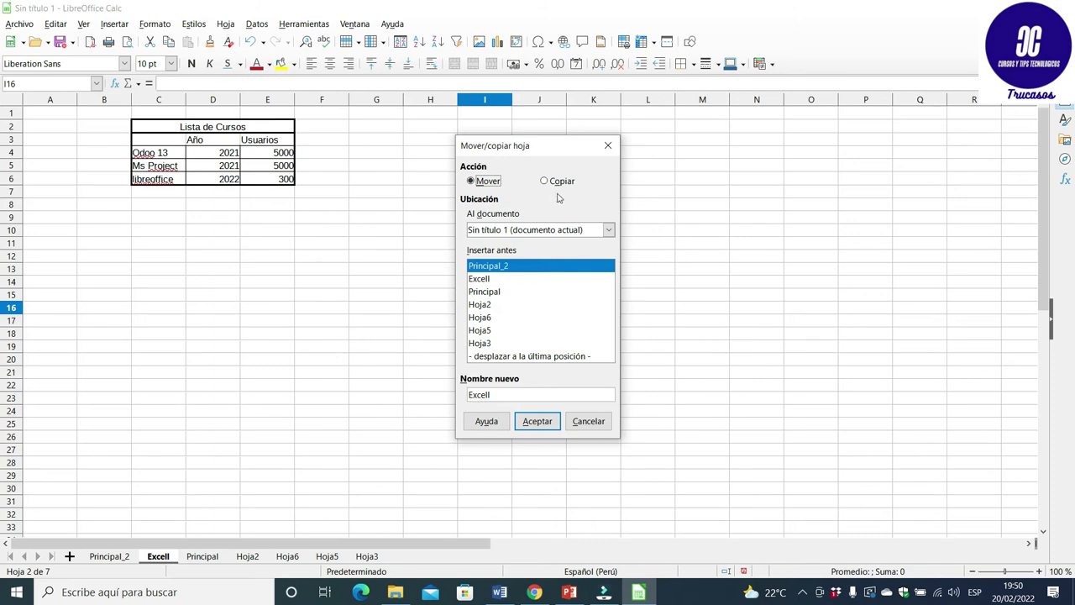
pyautogui.click(553, 186)
pyautogui.click(559, 230)
pyautogui.click(557, 231)
pyautogui.click(556, 231)
pyautogui.click(539, 254)
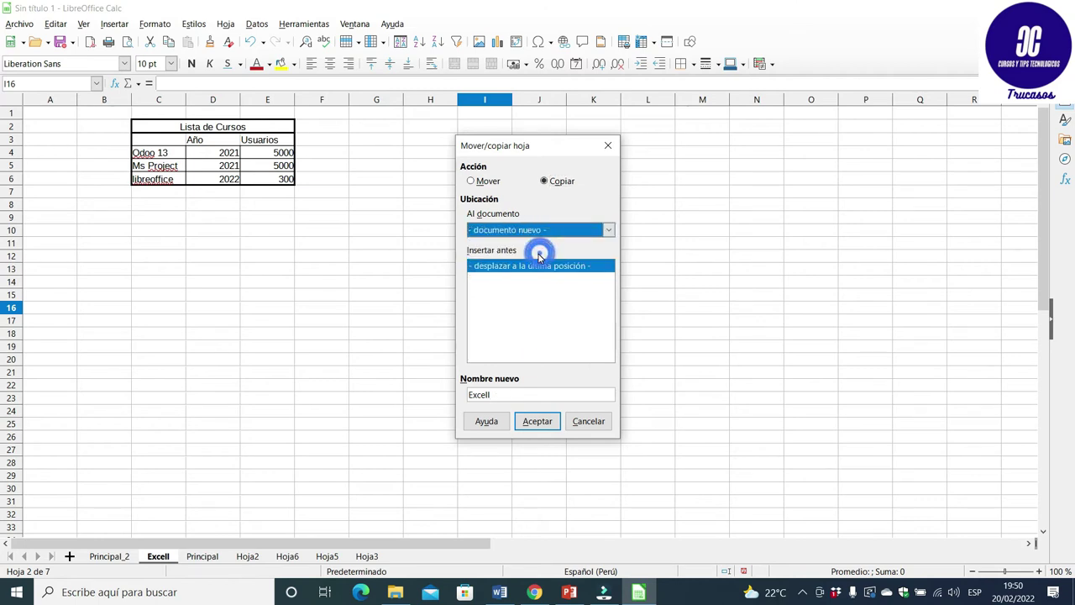
pyautogui.click(511, 392)
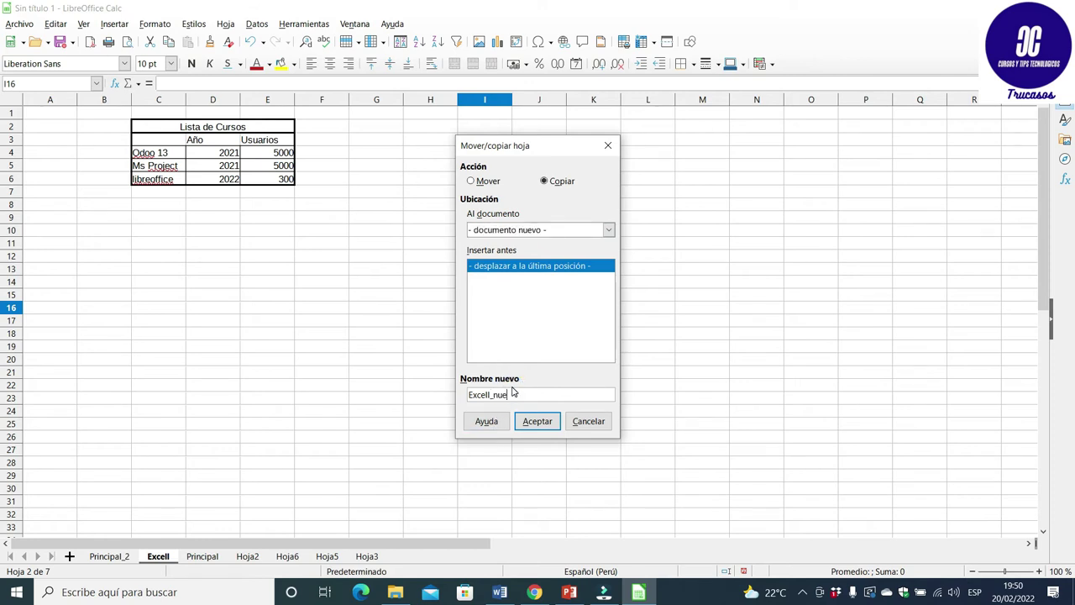
pyautogui.write('_nuevo')
pyautogui.click(538, 423)
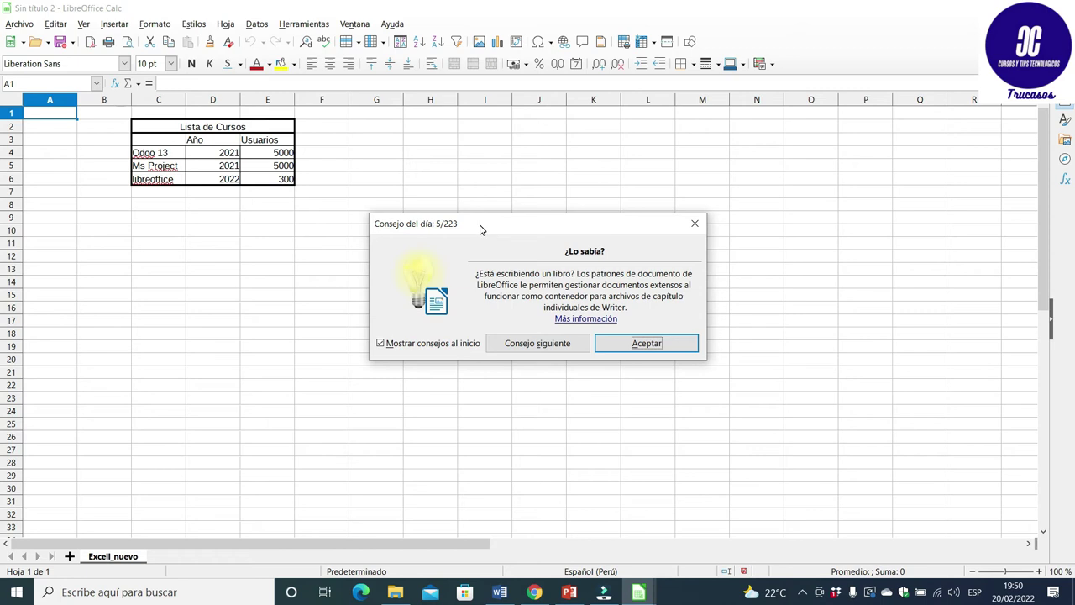
pyautogui.click(696, 224)
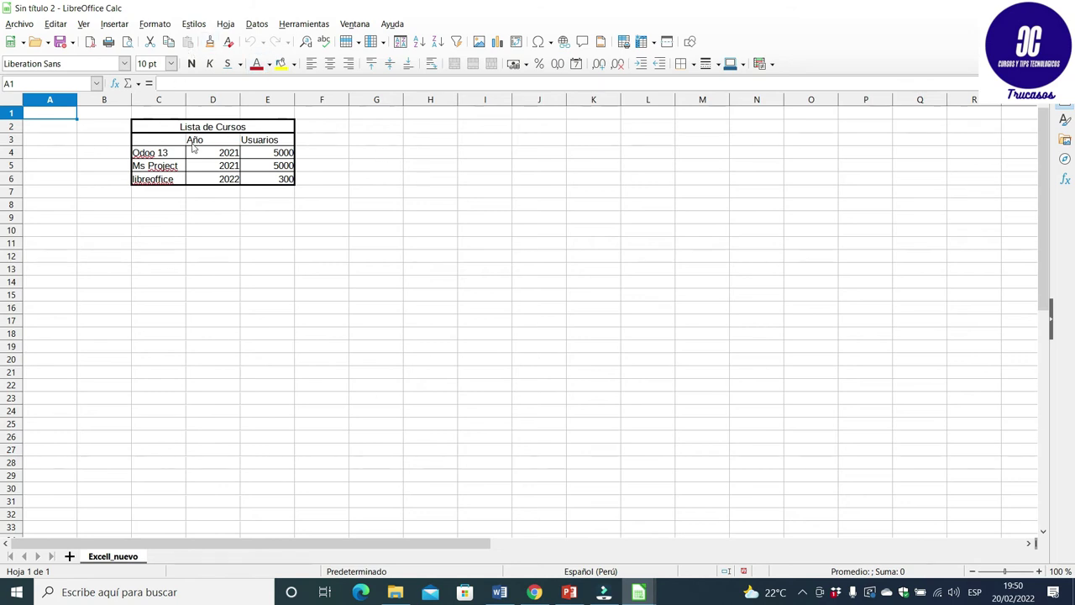
# Step: Return to the workbook Sin título 1 and colour the Principal_2 sheet tab with the green Gráfico 4 from the chart-palettes palette
pyautogui.moveTo(641, 593)
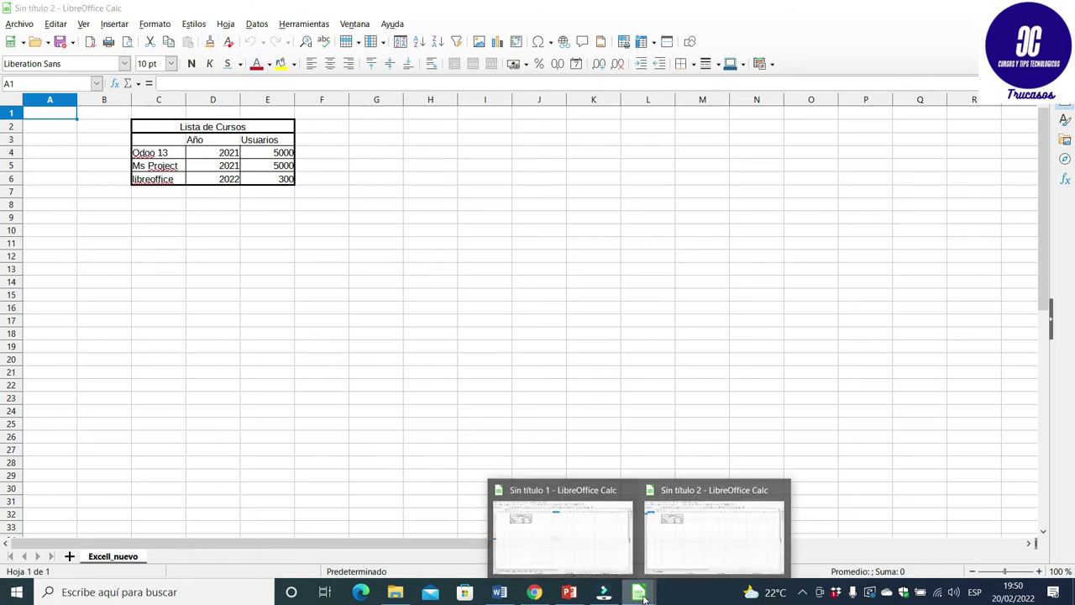
pyautogui.click(595, 551)
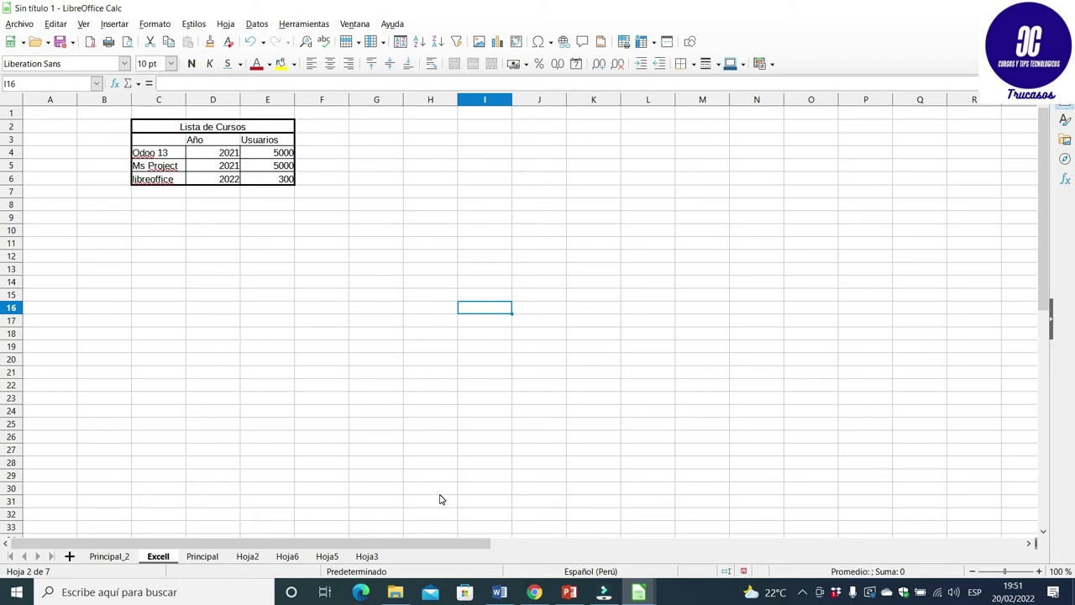
pyautogui.click(107, 557)
pyautogui.rightClick(108, 558)
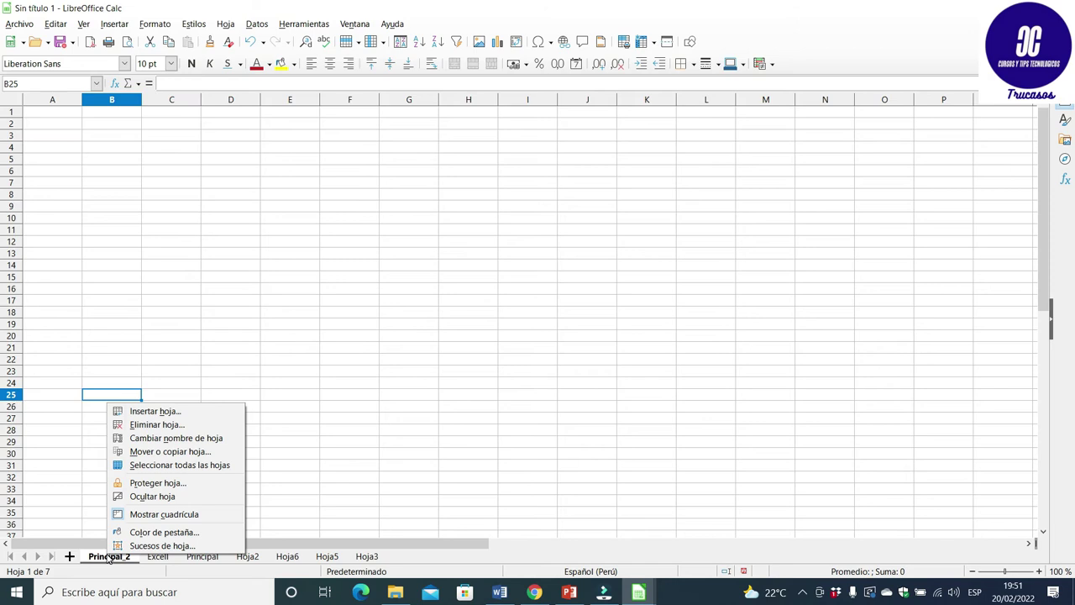
pyautogui.click(165, 531)
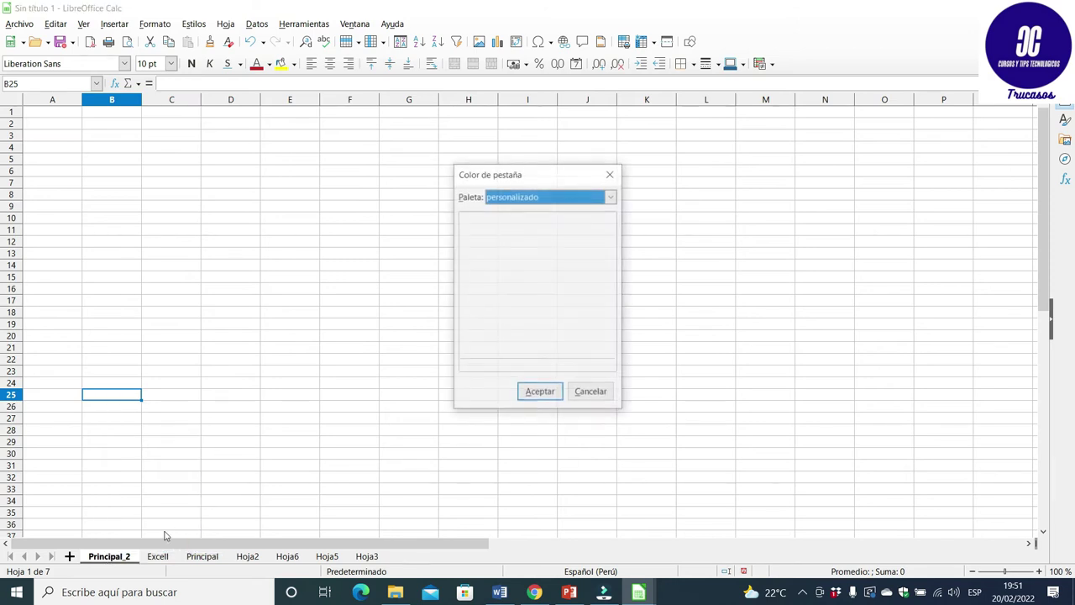
pyautogui.click(528, 198)
pyautogui.click(531, 221)
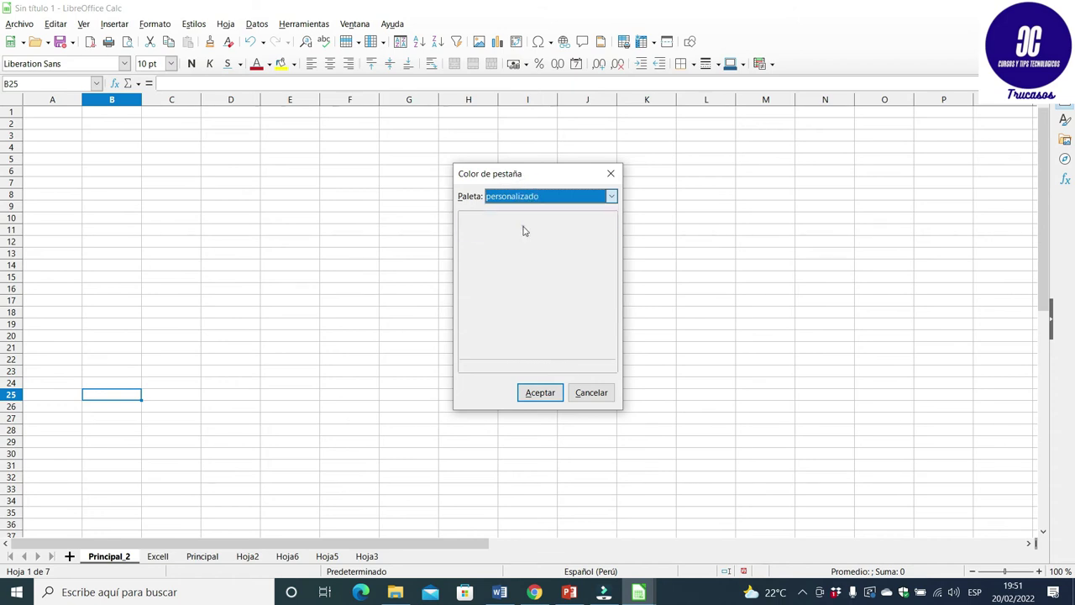
pyautogui.press('Up')
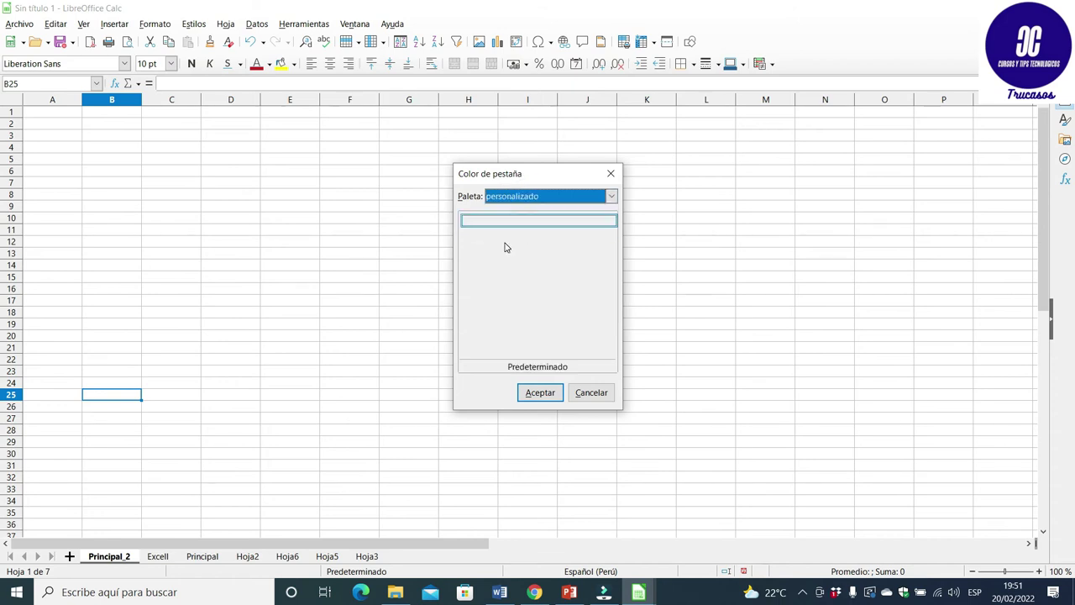
pyautogui.click(526, 200)
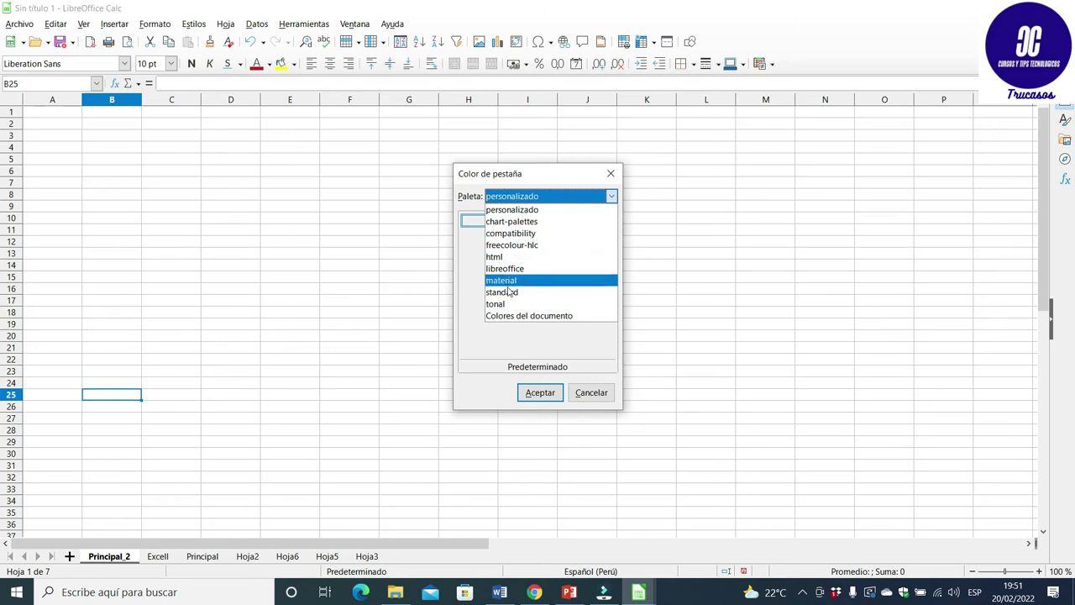
pyautogui.click(519, 315)
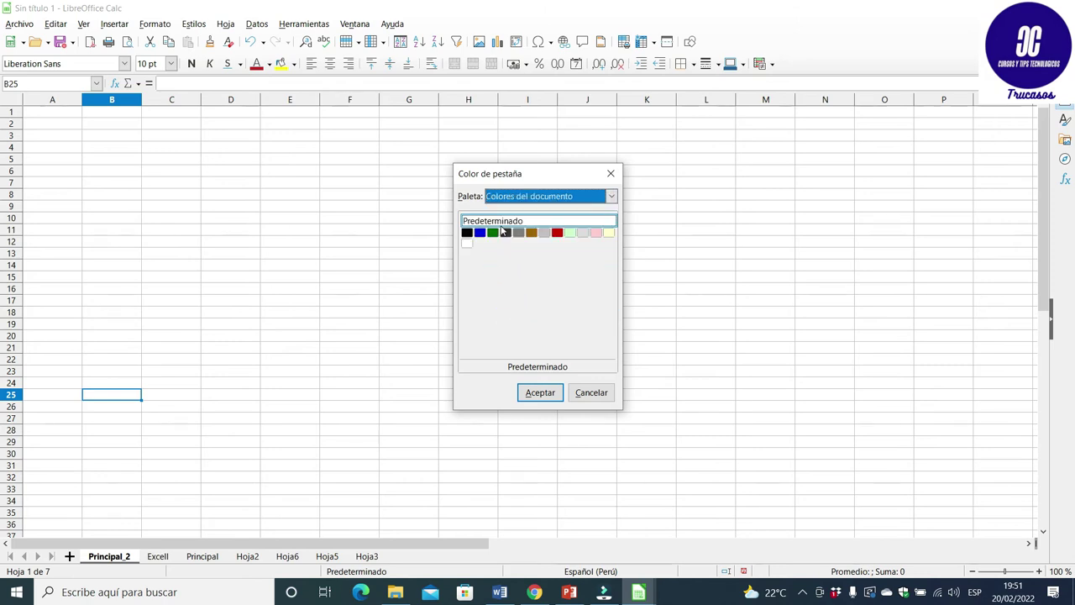
pyautogui.click(495, 198)
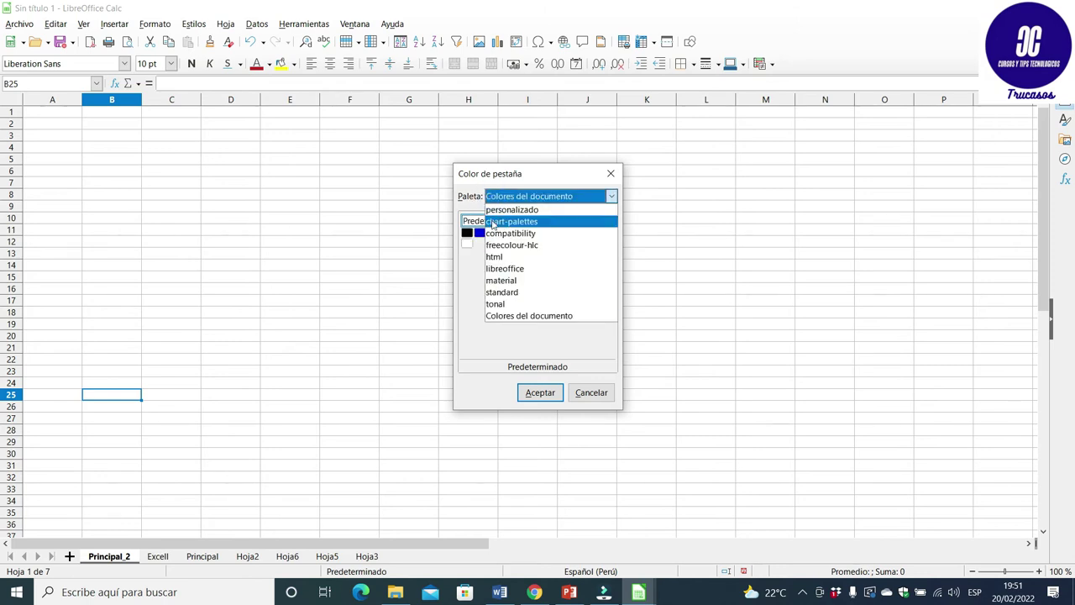
pyautogui.click(560, 222)
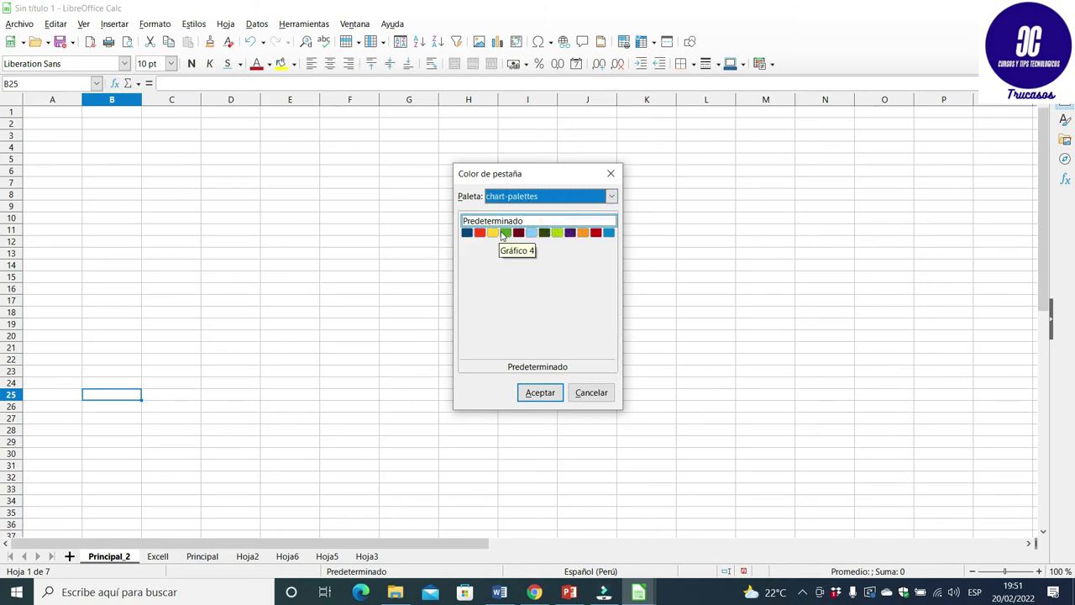
pyautogui.click(504, 233)
pyautogui.click(542, 392)
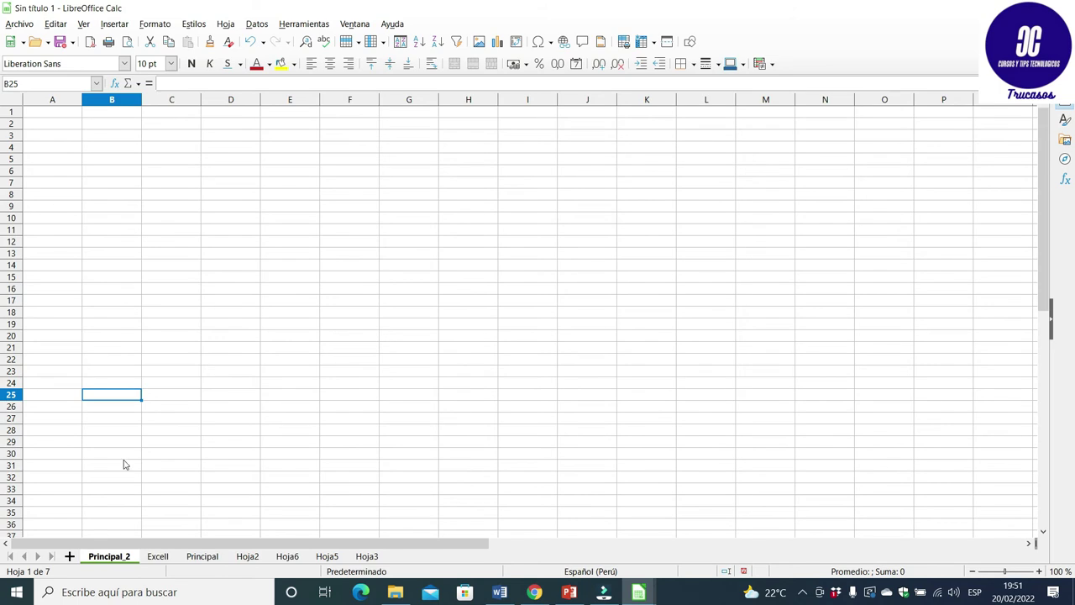
# Step: Colour the Excell sheet tab bright blue using the tonal palette, after looking at the libreoffice palette
pyautogui.click(159, 558)
pyautogui.rightClick(161, 560)
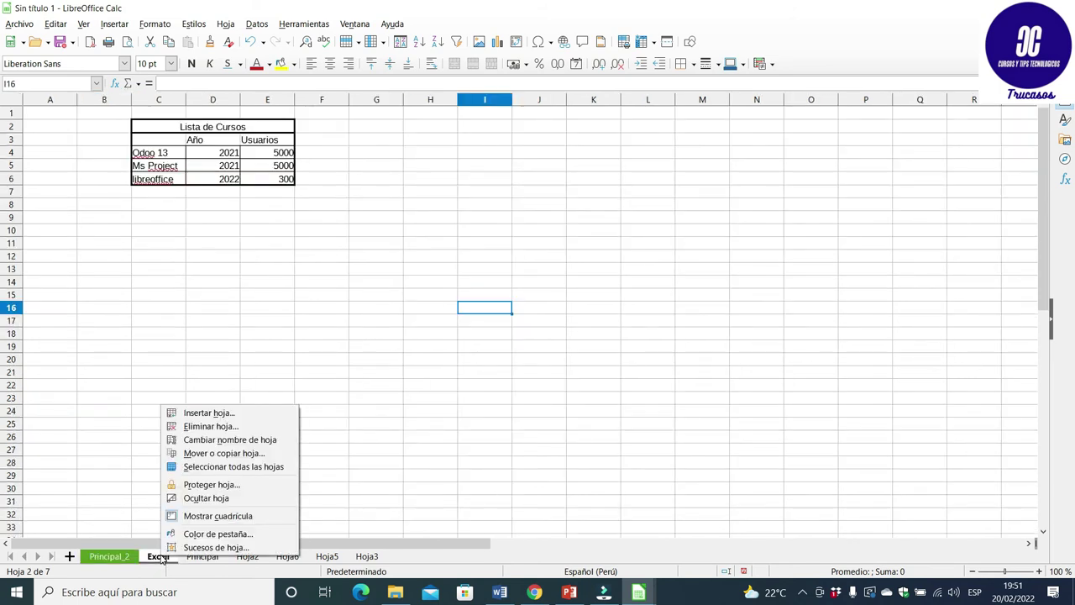
pyautogui.click(225, 534)
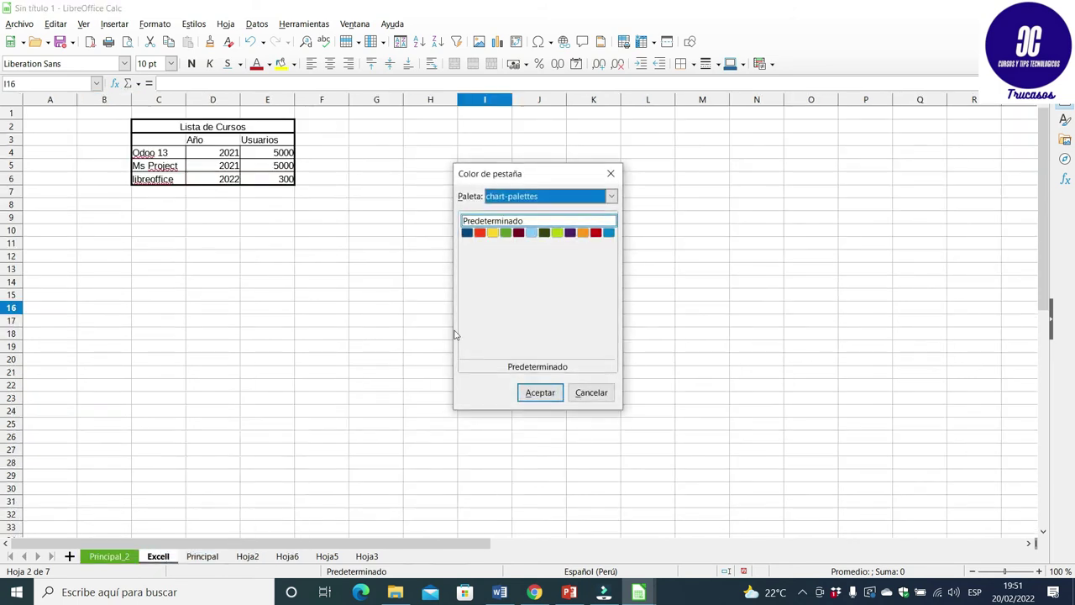
pyautogui.click(525, 223)
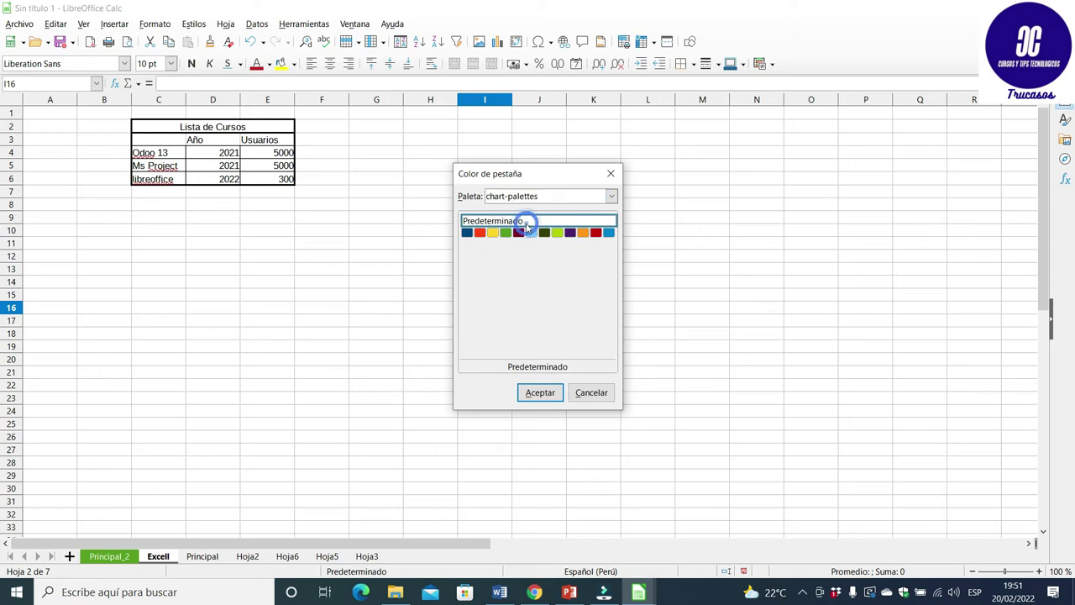
pyautogui.click(611, 197)
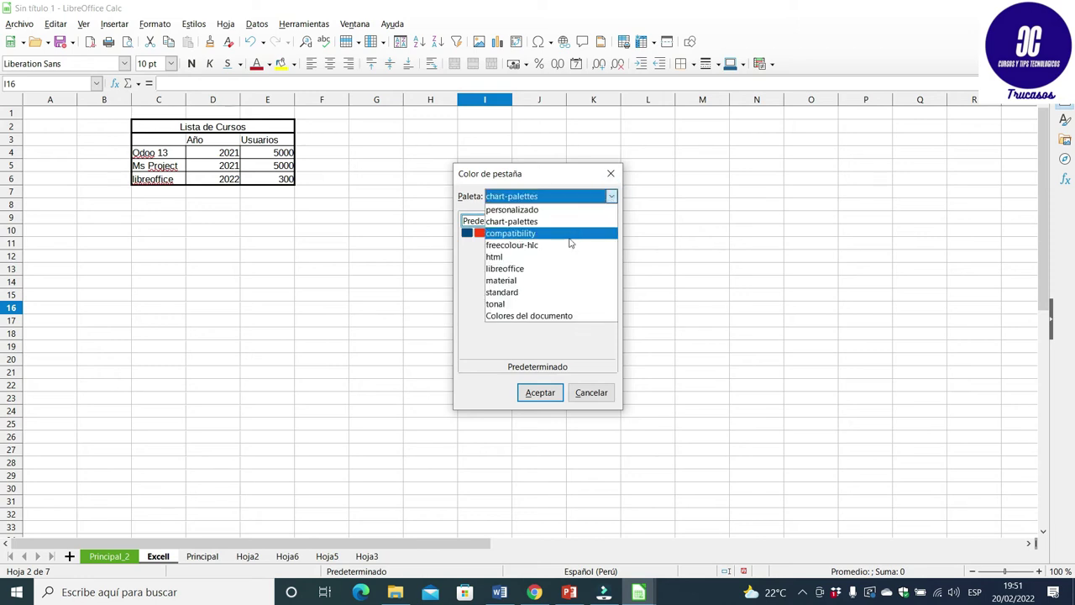
pyautogui.click(563, 268)
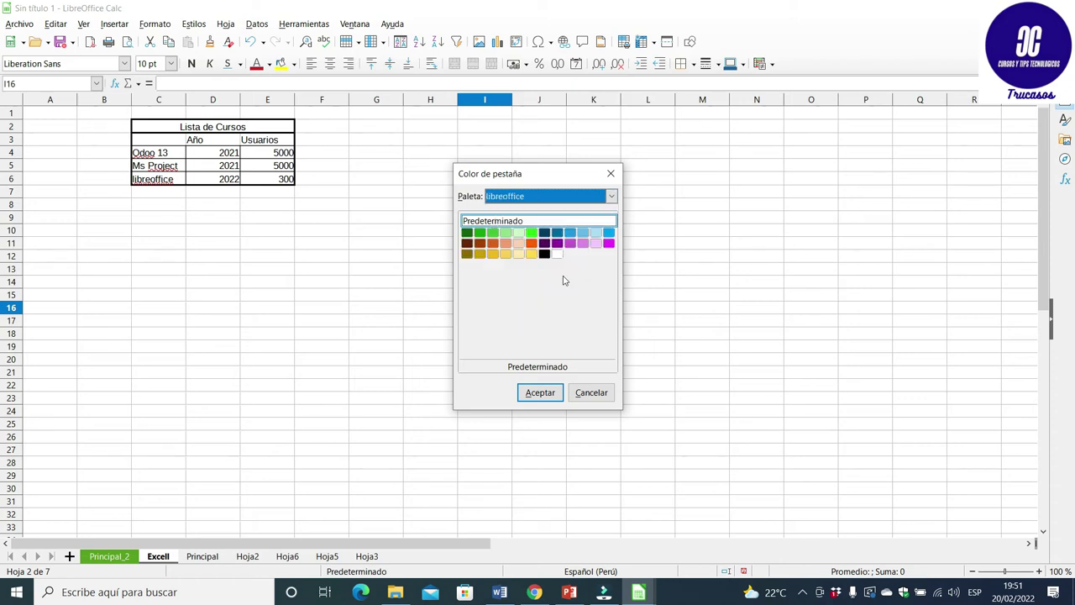
pyautogui.click(601, 199)
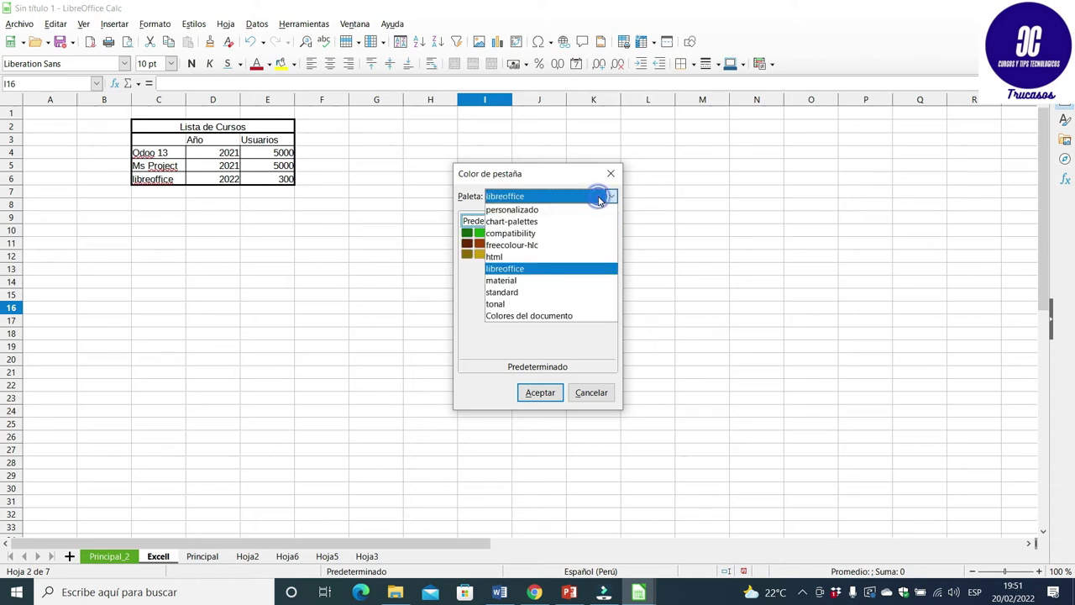
pyautogui.click(546, 304)
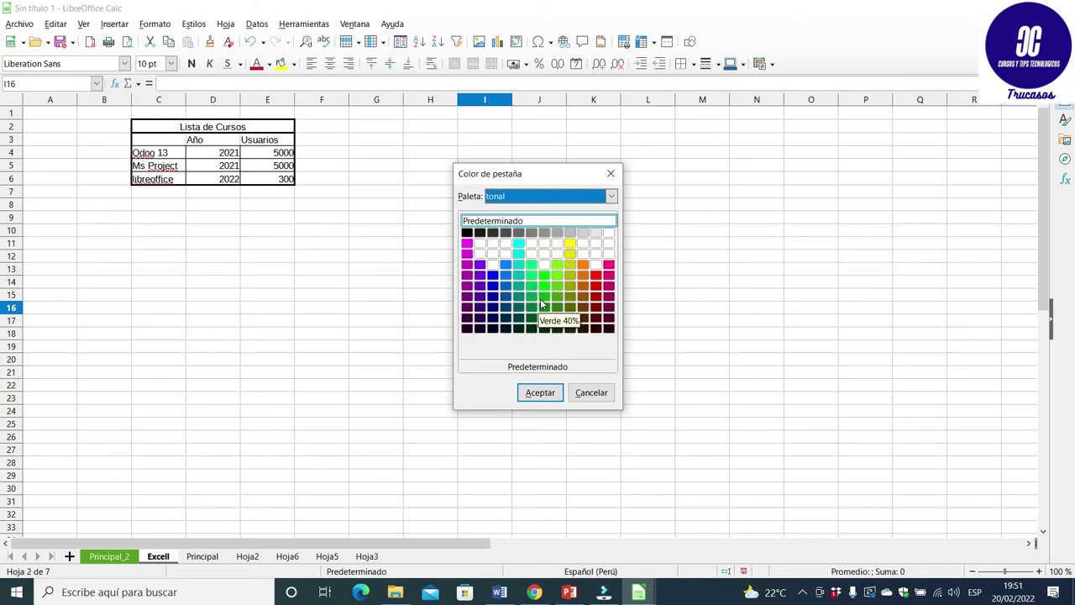
pyautogui.click(492, 275)
pyautogui.click(534, 393)
# Step: Colour the Principal sheet tab magenta from the tonal palette and switch to Hoja2
pyautogui.click(207, 561)
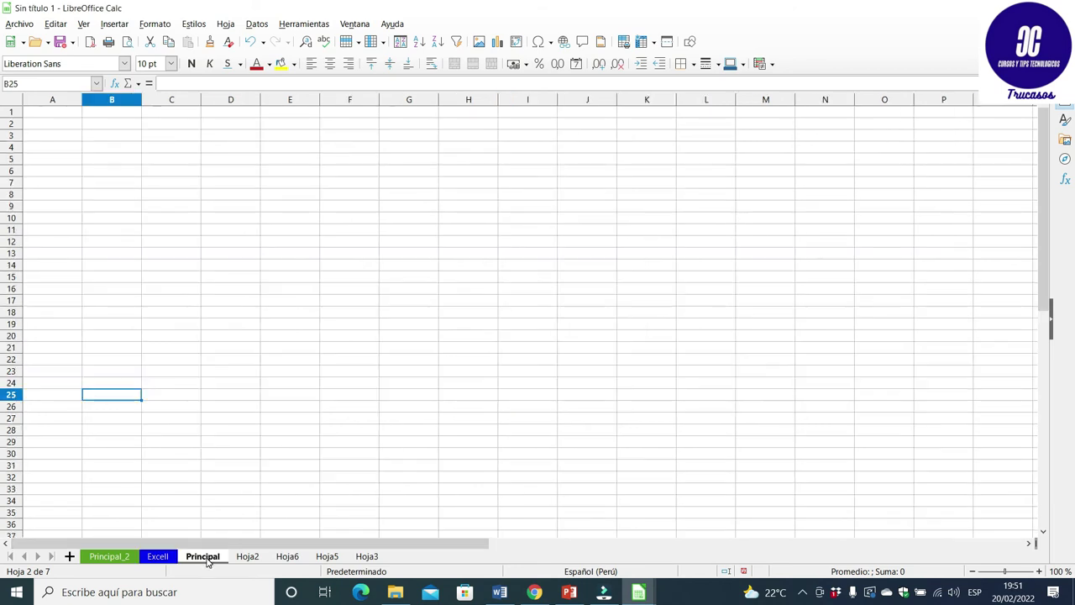
pyautogui.rightClick(206, 561)
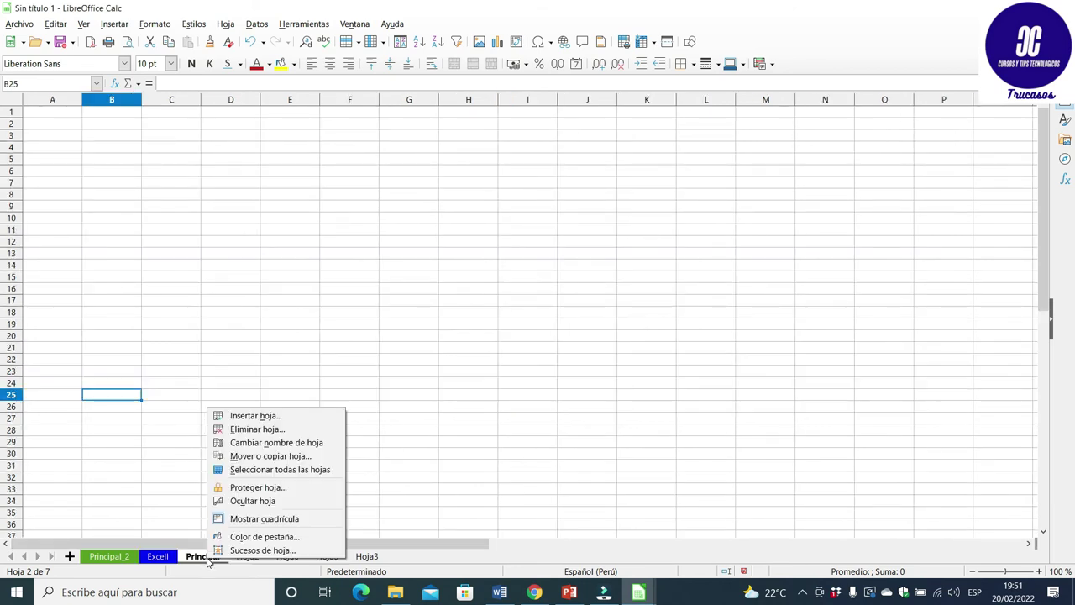
pyautogui.click(262, 536)
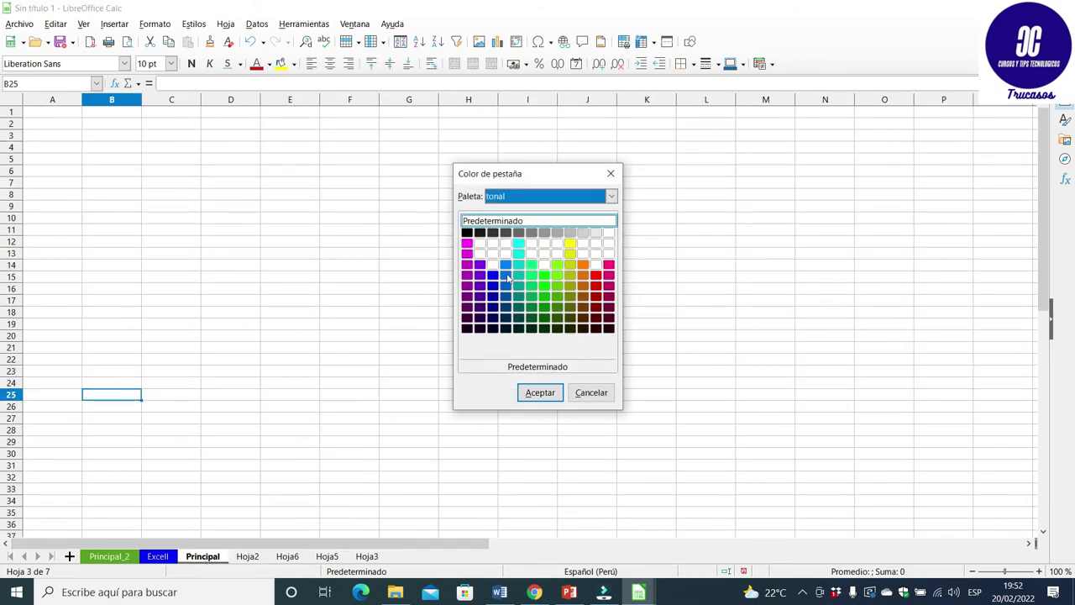
pyautogui.click(467, 253)
pyautogui.click(539, 395)
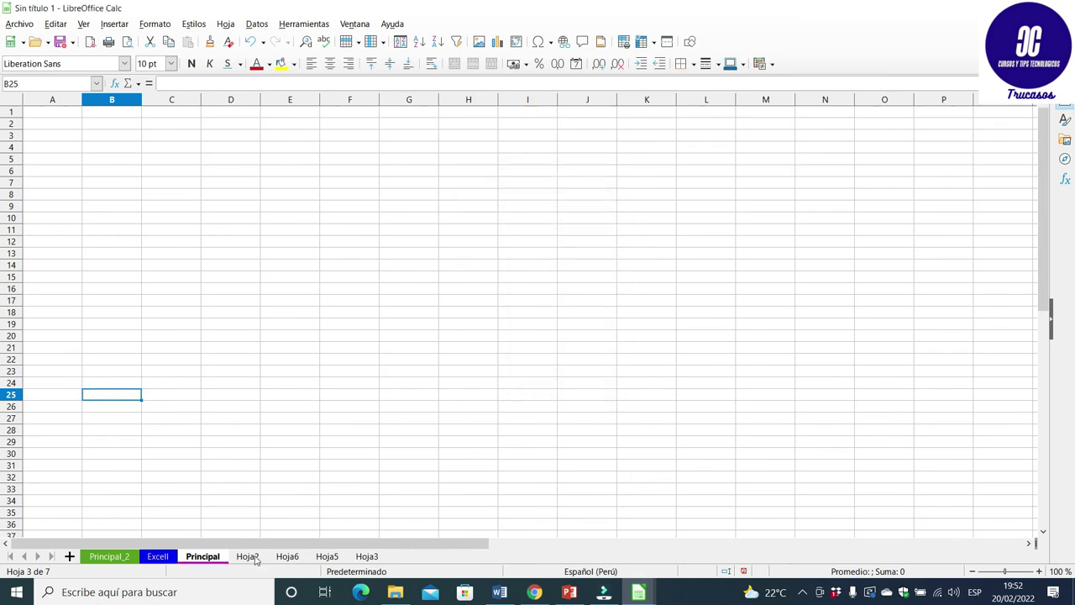
pyautogui.click(258, 558)
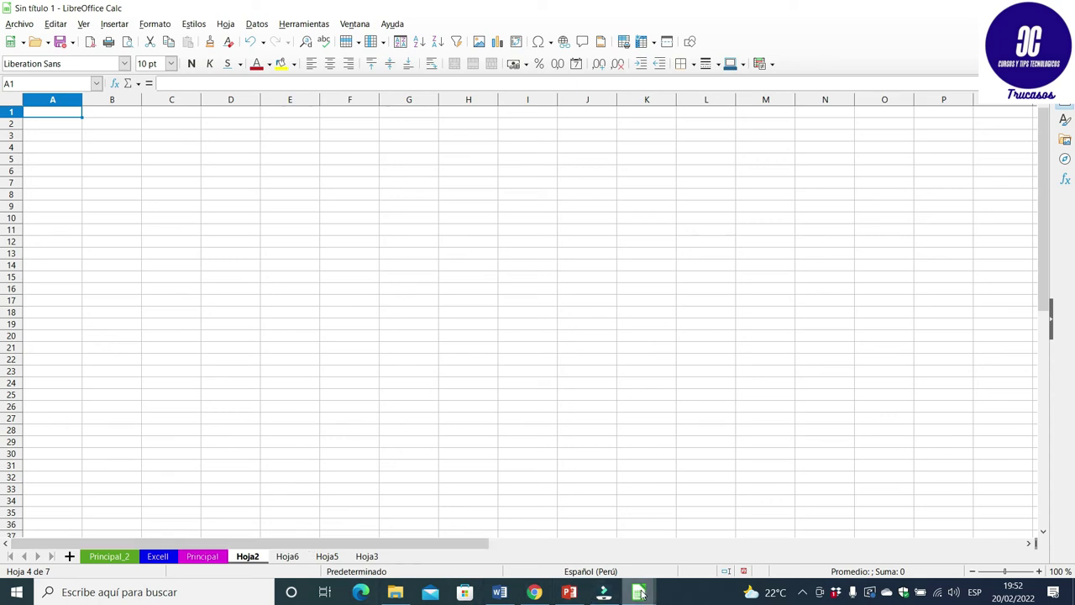
# Step: Switch to the workbook Sin título 2 and define the range name Cursos for the course table C2:E6 on Excell_nuevo
pyautogui.moveTo(641, 592)
pyautogui.click(679, 544)
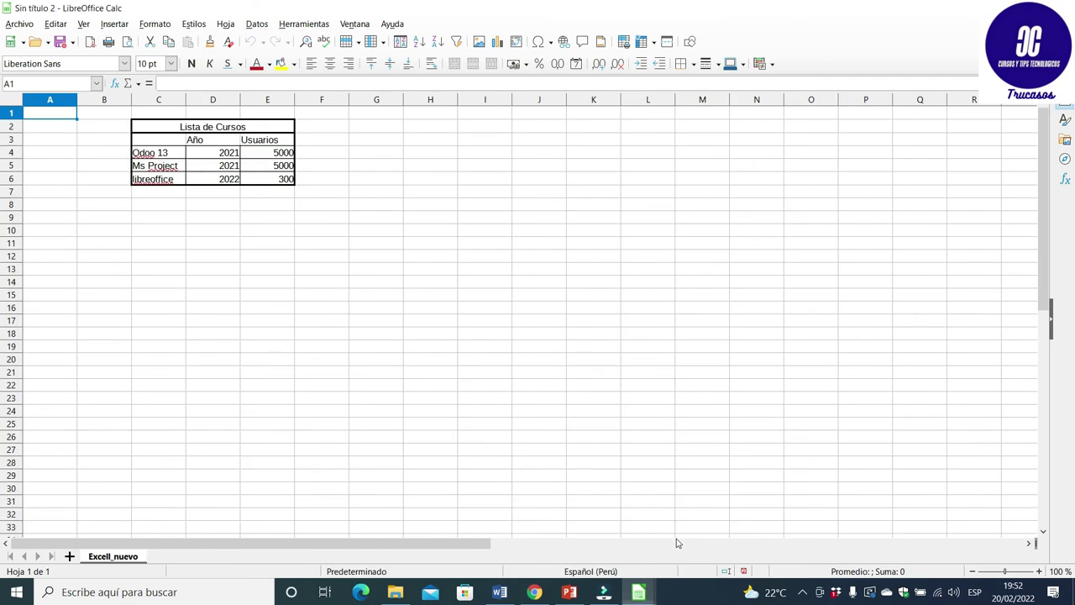
pyautogui.click(166, 221)
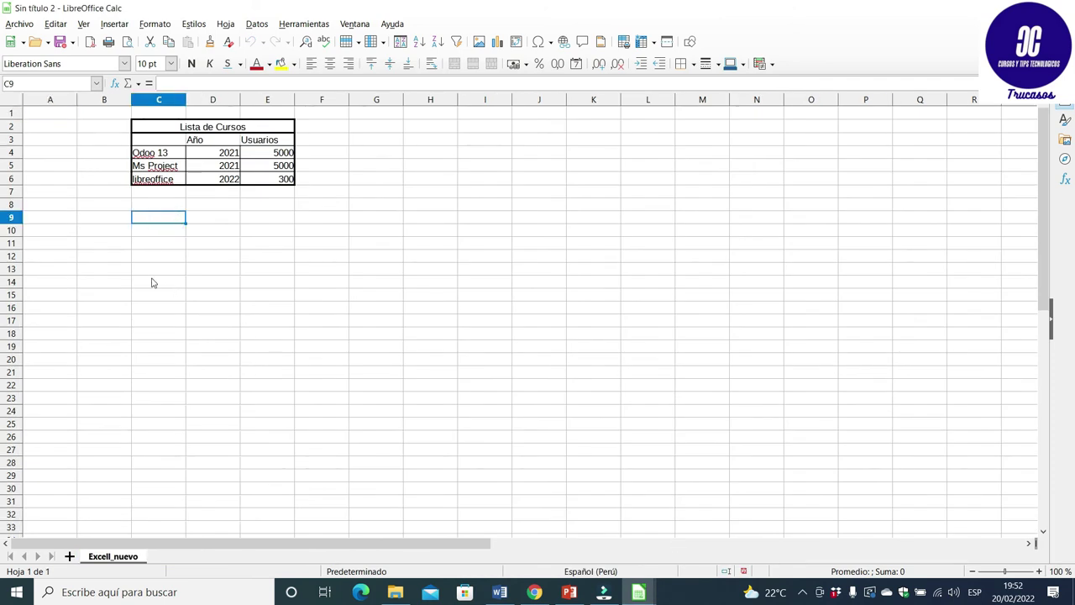
pyautogui.click(167, 124)
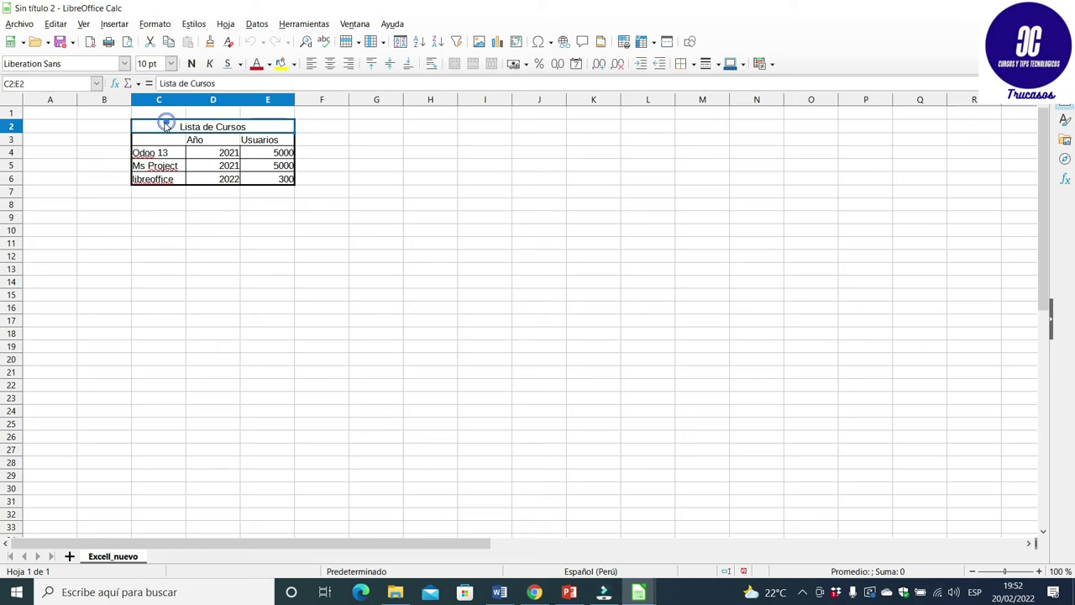
pyautogui.click(204, 207)
pyautogui.moveTo(201, 126); pyautogui.dragTo(204, 178)
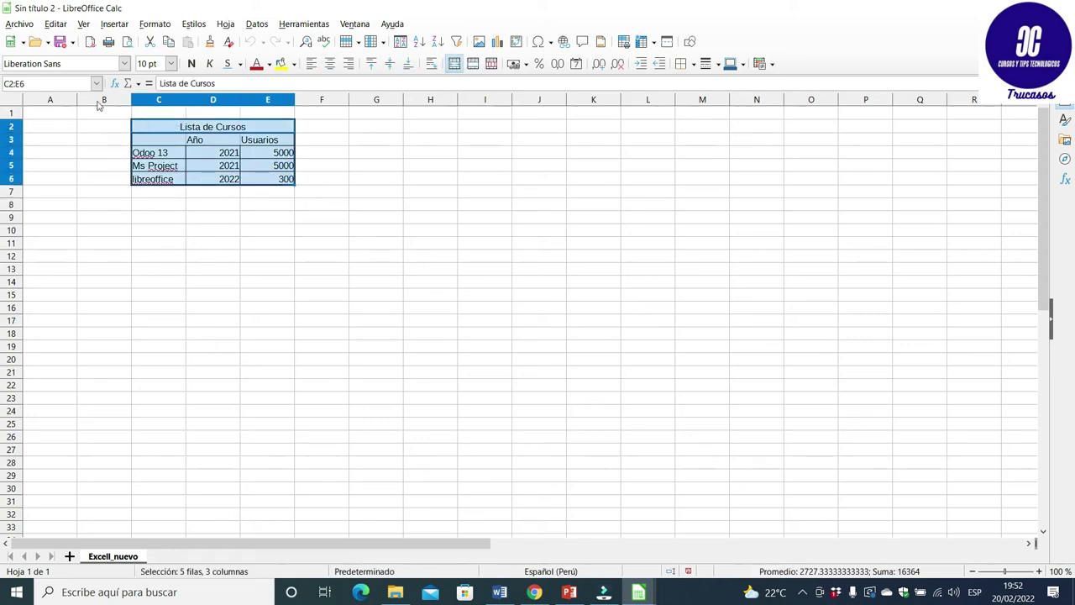
pyautogui.click(73, 84)
pyautogui.write('Cursos')
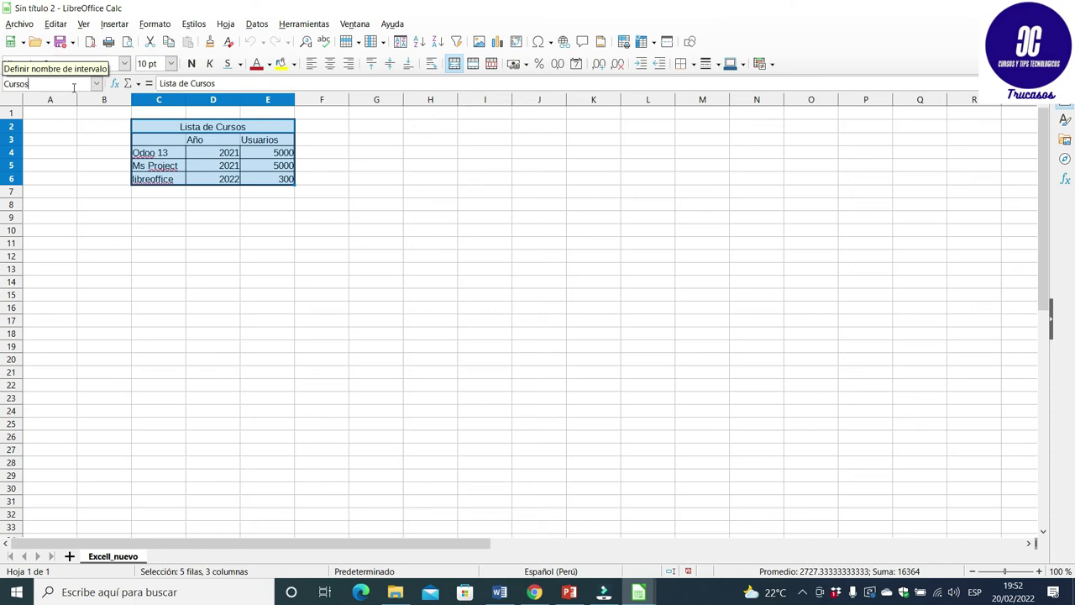
pyautogui.press('Return')
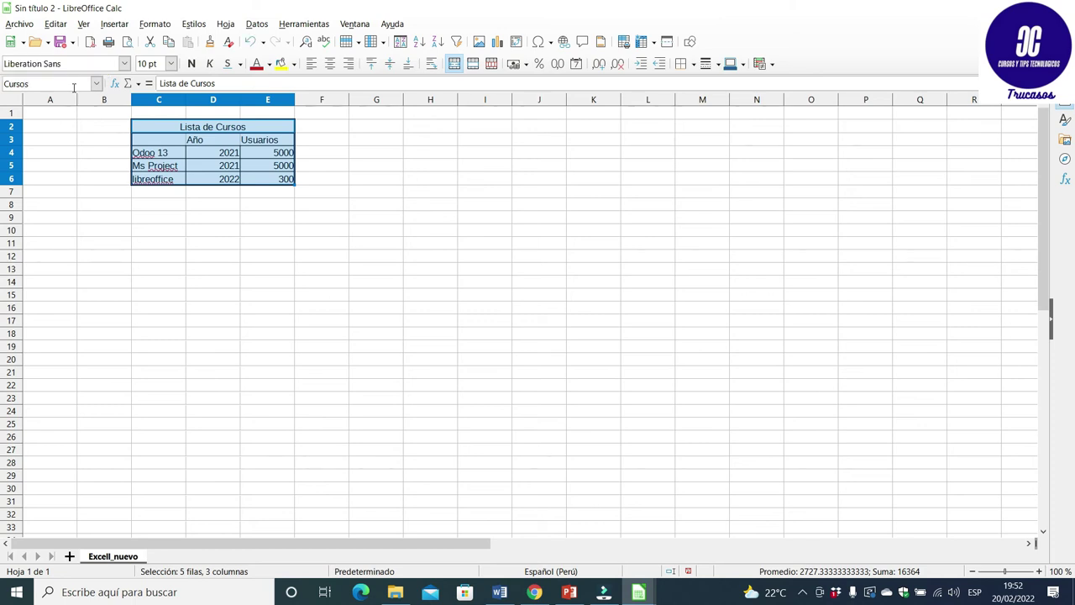
# Step: Save the new workbook as Capitulo3_tabla in the Tutorial folder, in the Libro ODF format
pyautogui.click(61, 44)
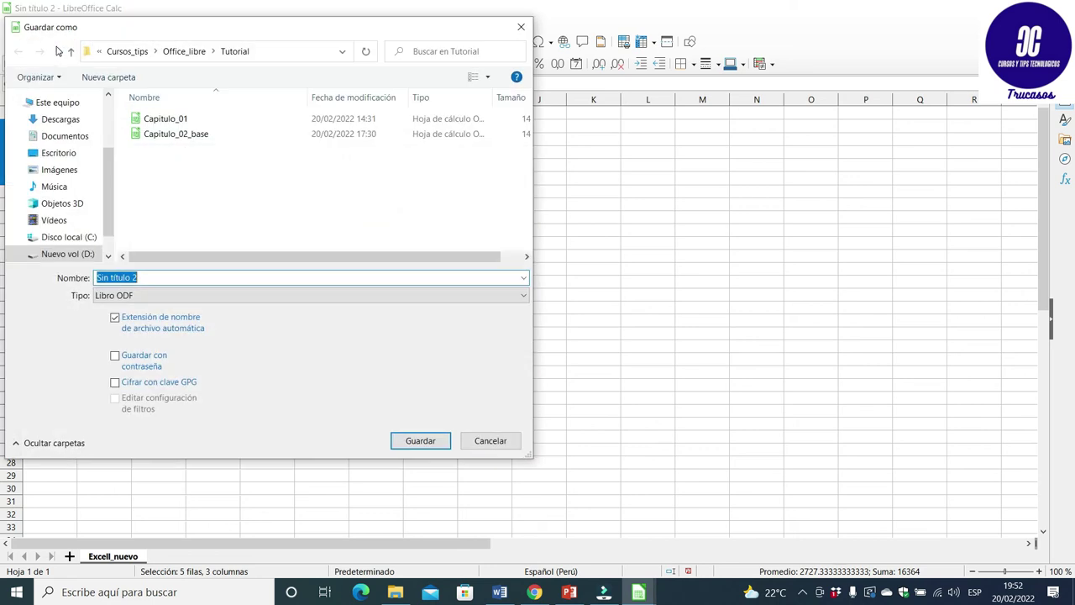
pyautogui.moveTo(303, 35); pyautogui.dragTo(420, 56)
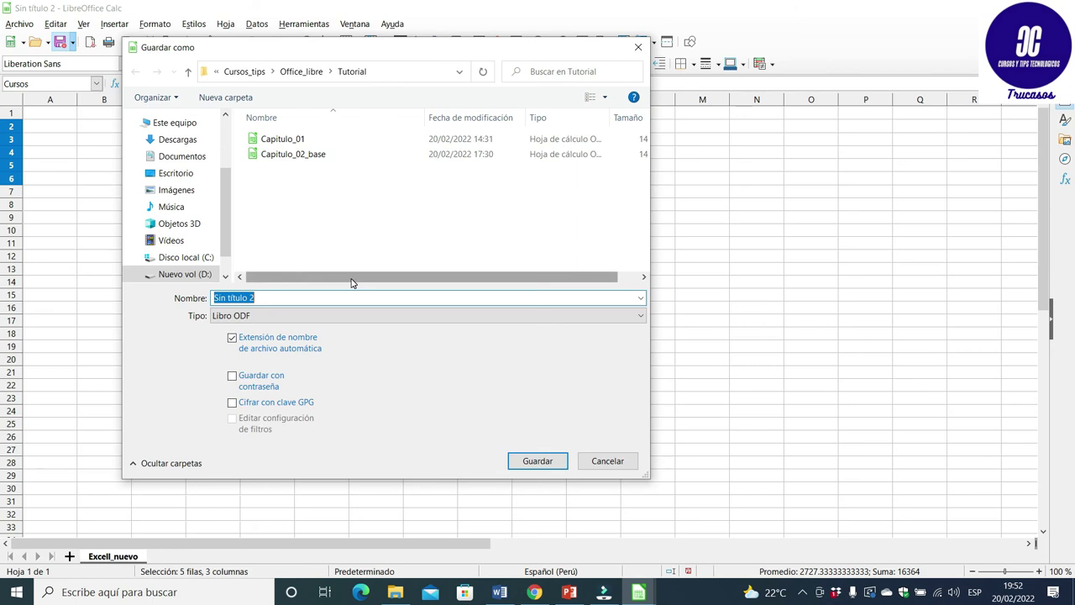
pyautogui.write('Cap')
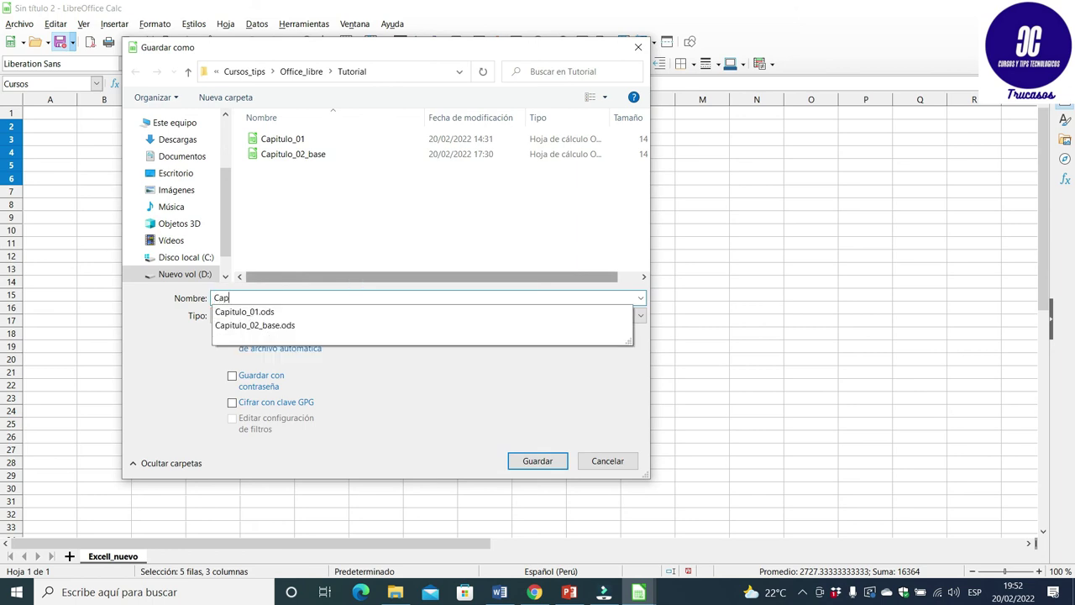
pyautogui.write('itulo2')
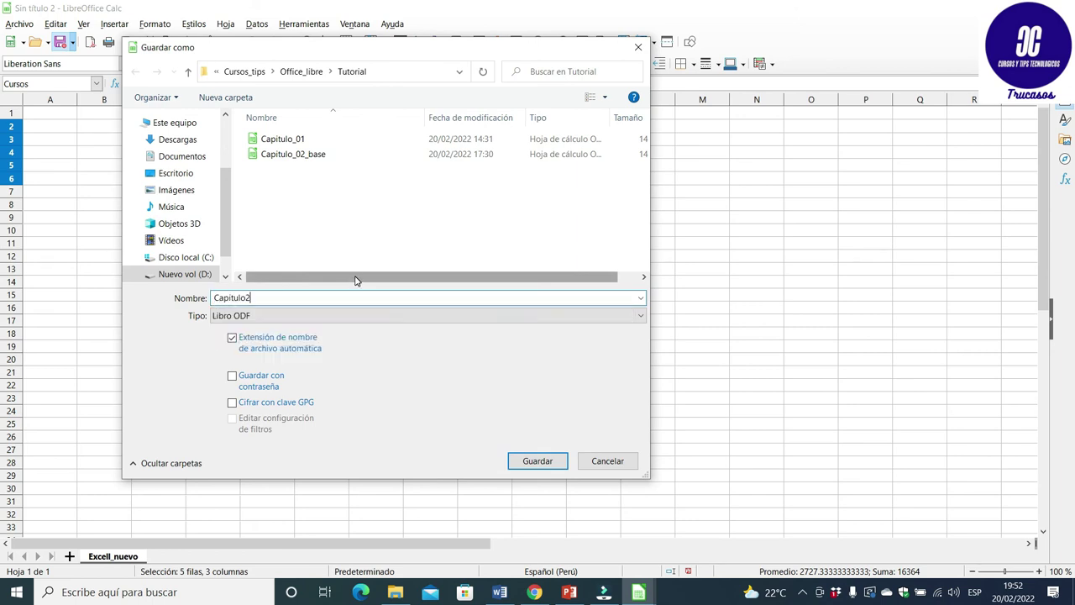
pyautogui.press('BackSpace')
pyautogui.write('3_tabla')
pyautogui.click(538, 462)
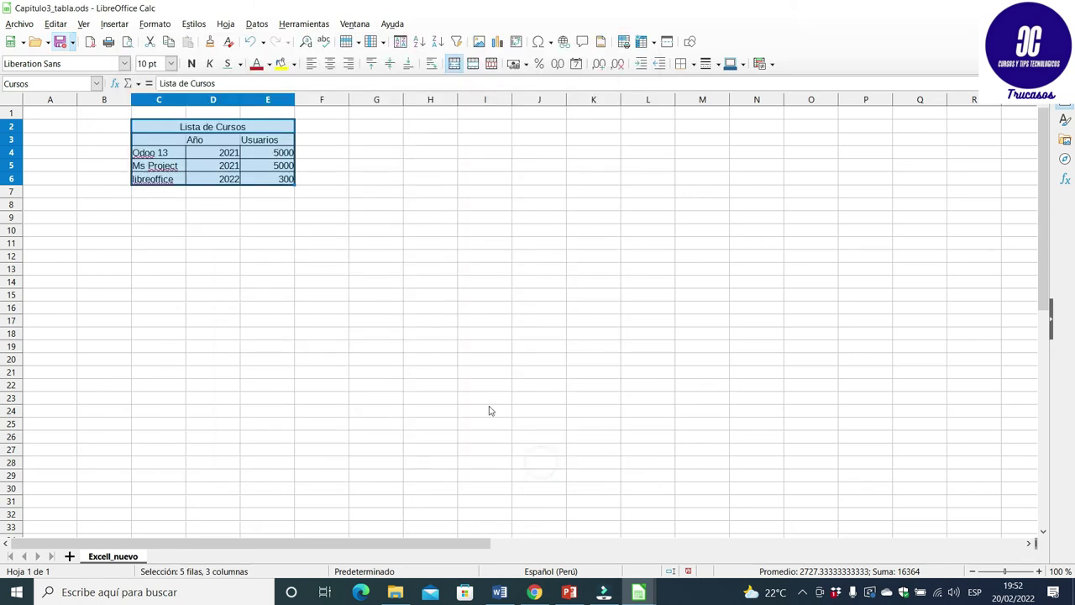
# Step: Return to Sin título 1, link the external range Cursos from Capitulo3_tabla into Hoja2 at A1, and check the inserted table
pyautogui.moveTo(636, 597)
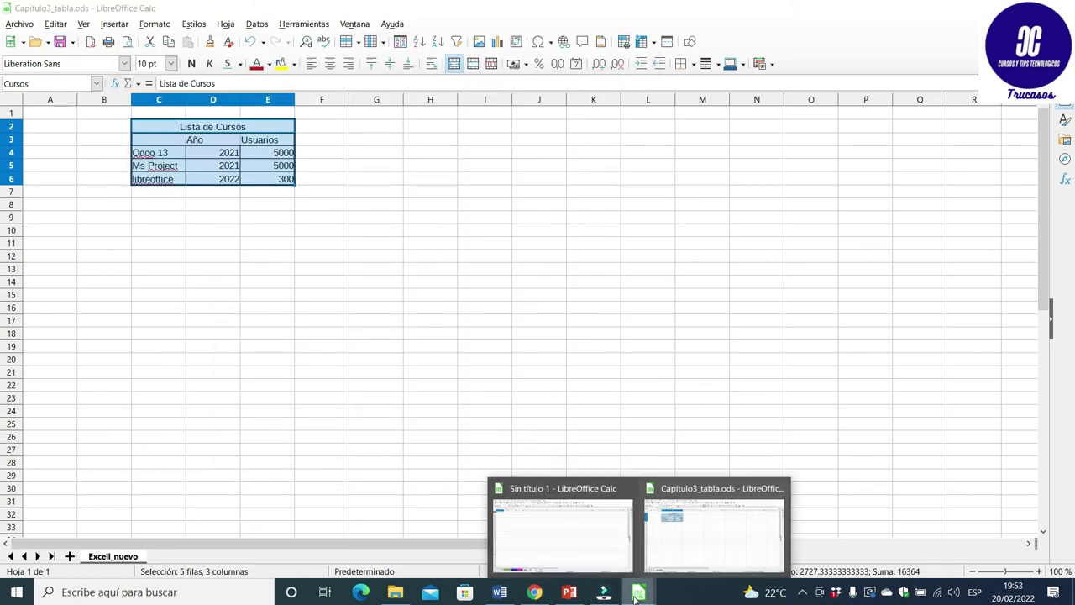
pyautogui.click(576, 559)
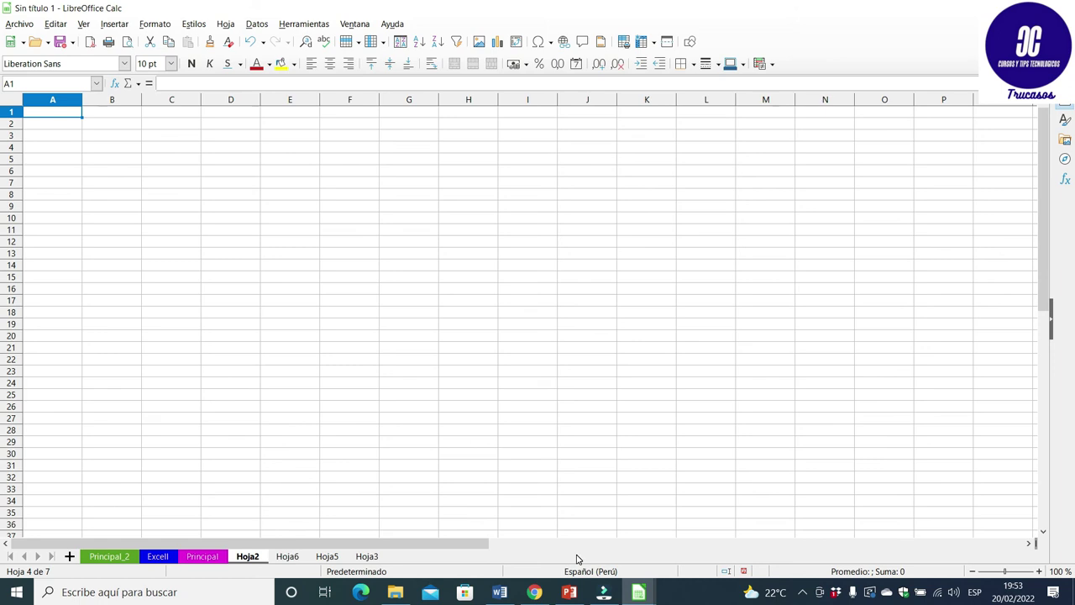
pyautogui.click(224, 25)
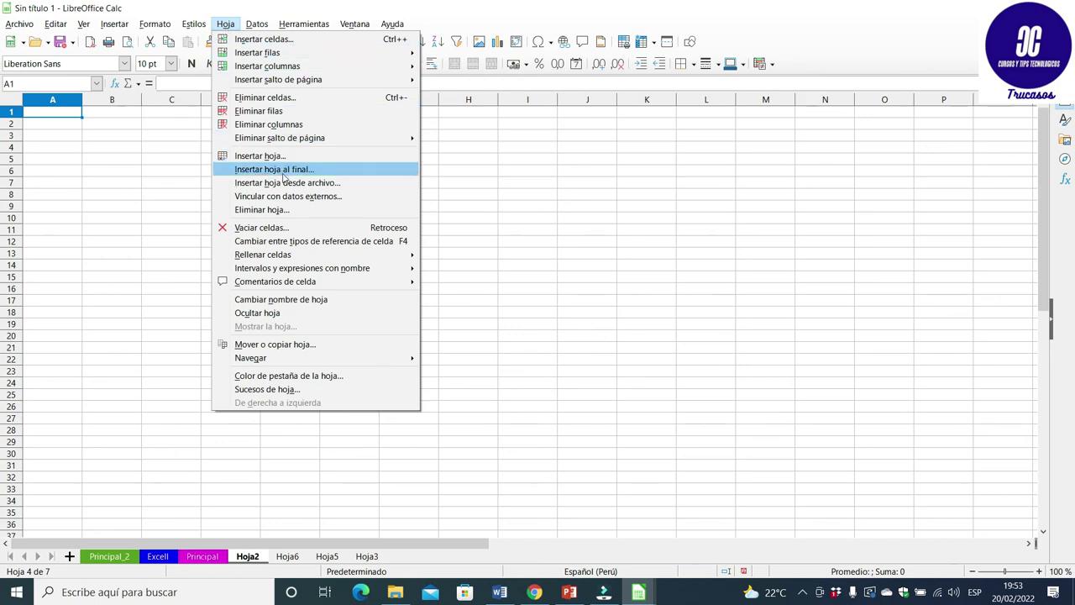
pyautogui.click(339, 198)
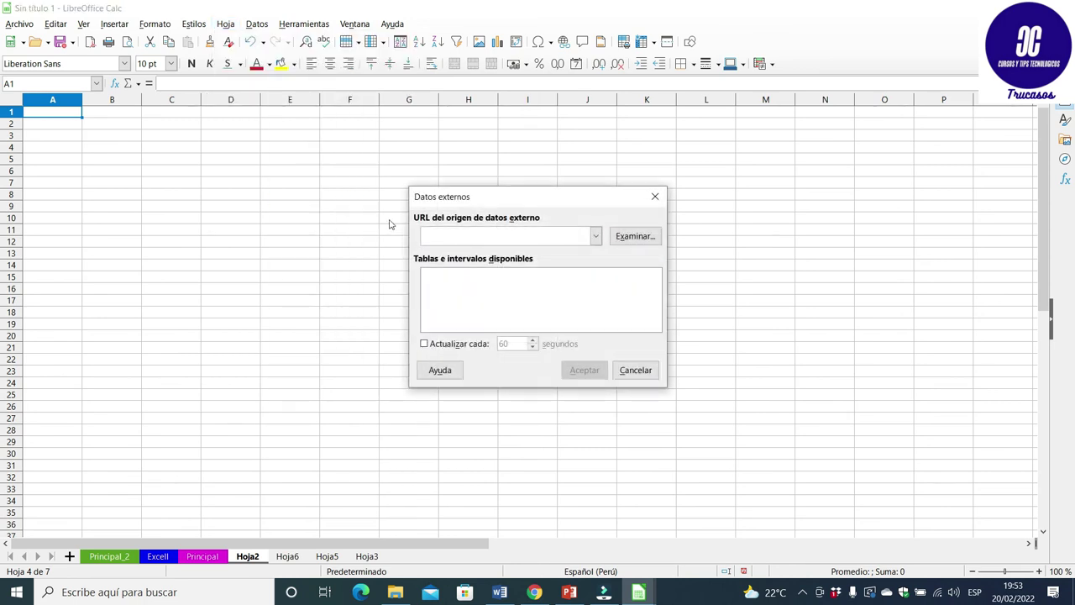
pyautogui.click(632, 240)
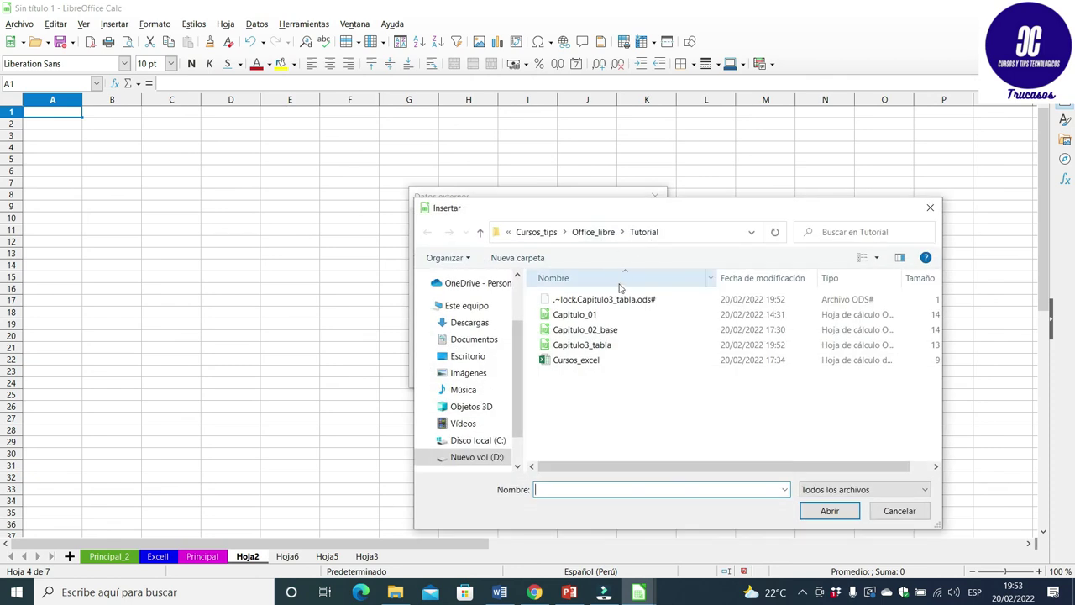
pyautogui.click(614, 347)
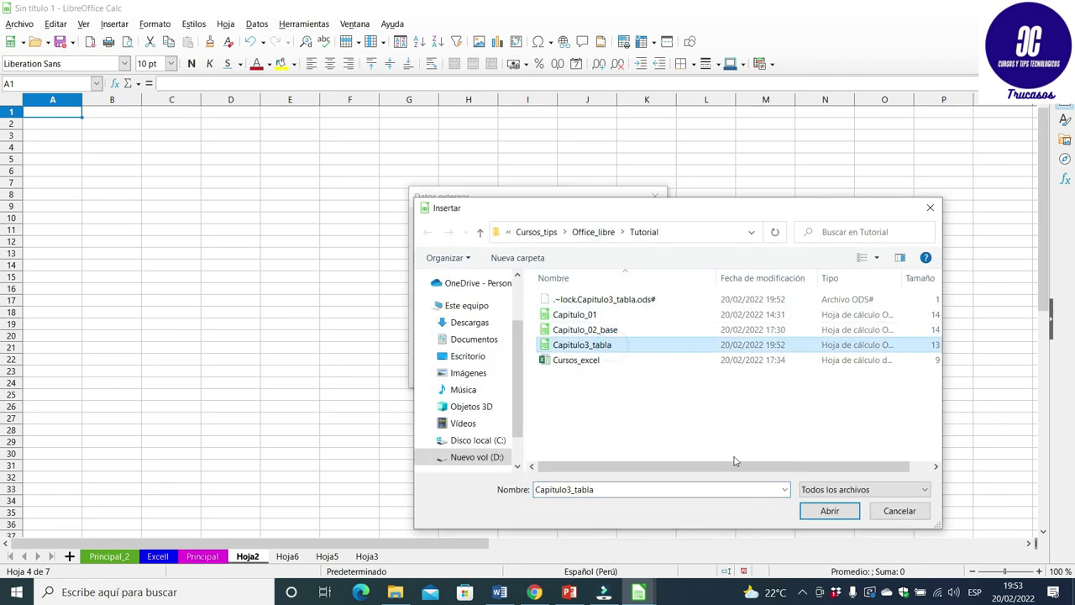
pyautogui.click(829, 510)
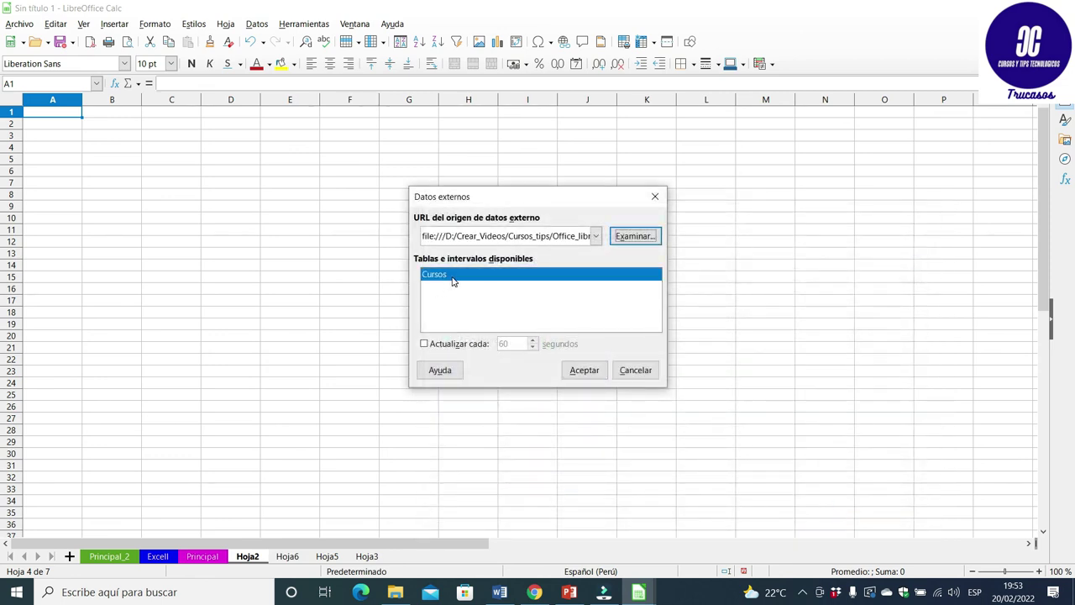
pyautogui.click(582, 373)
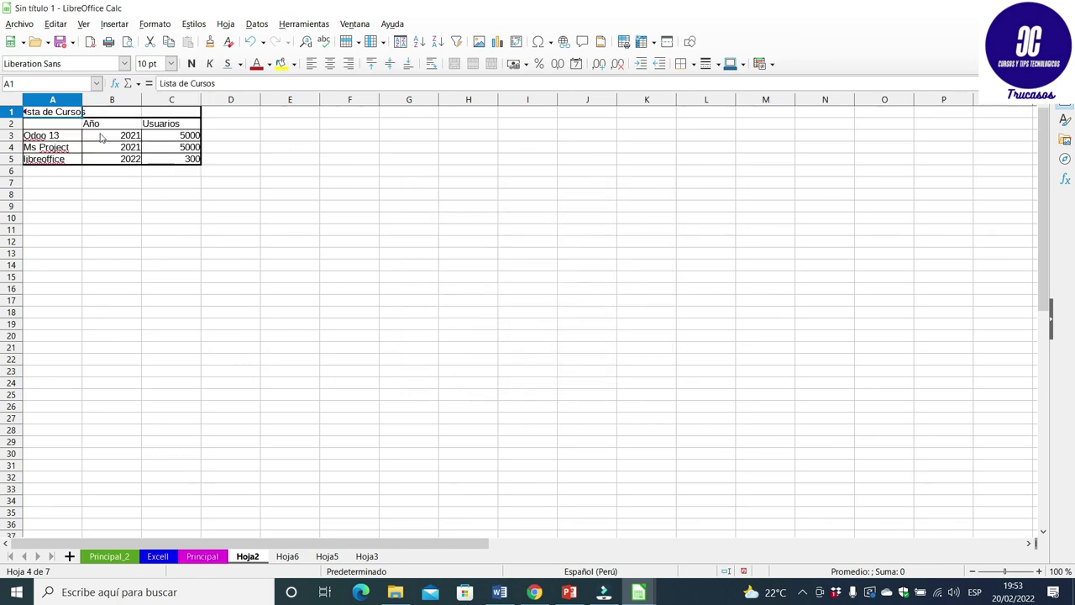
pyautogui.click(190, 228)
pyautogui.click(75, 112)
pyautogui.keyDown('shift'); pyautogui.click(182, 103); pyautogui.keyUp('shift')
pyautogui.click(225, 147)
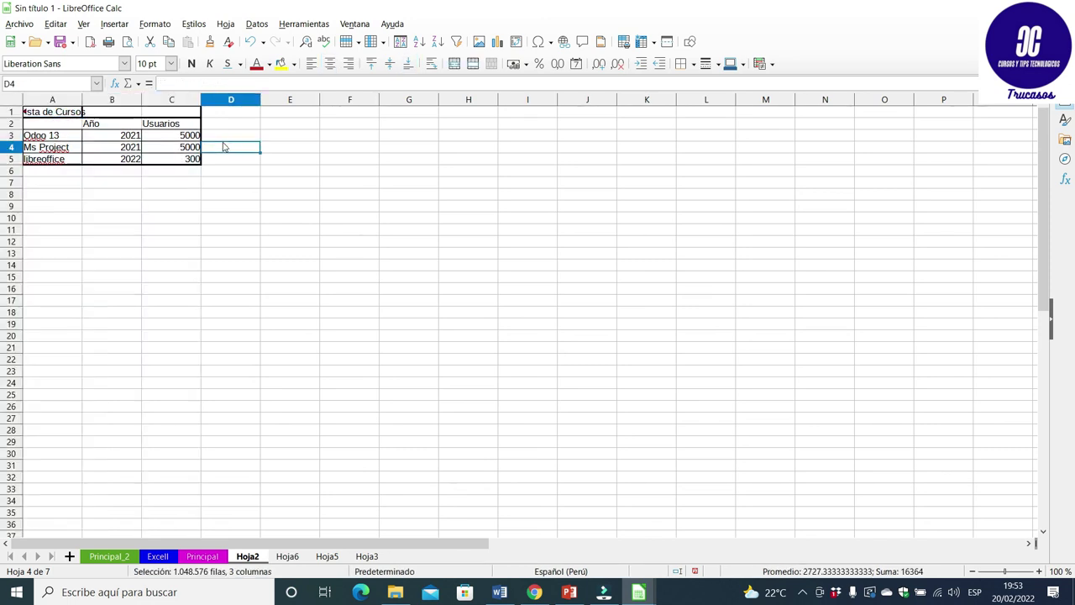